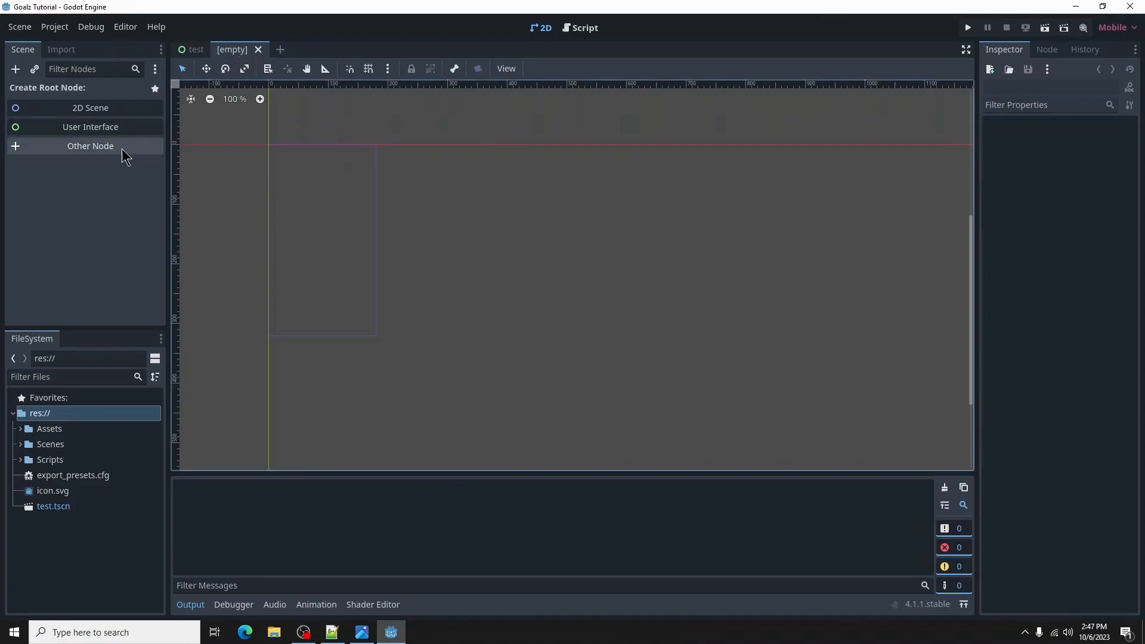
- Create a CharacterBody2D as the root node of the empty scene and rename it Ball
type("ch")
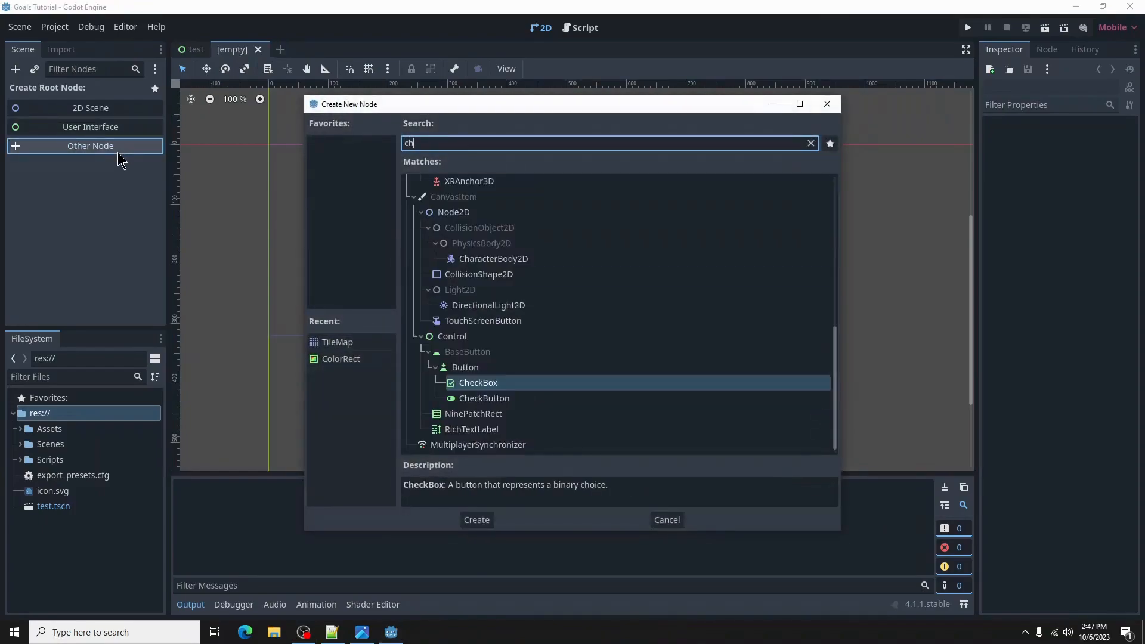
type("ara")
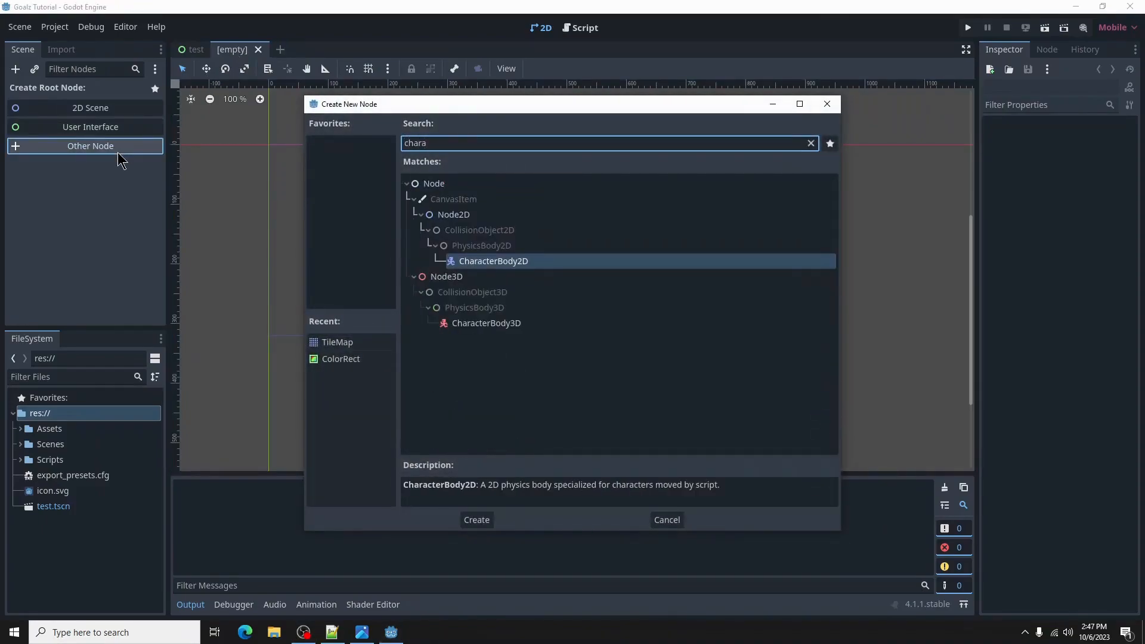
key("Return")
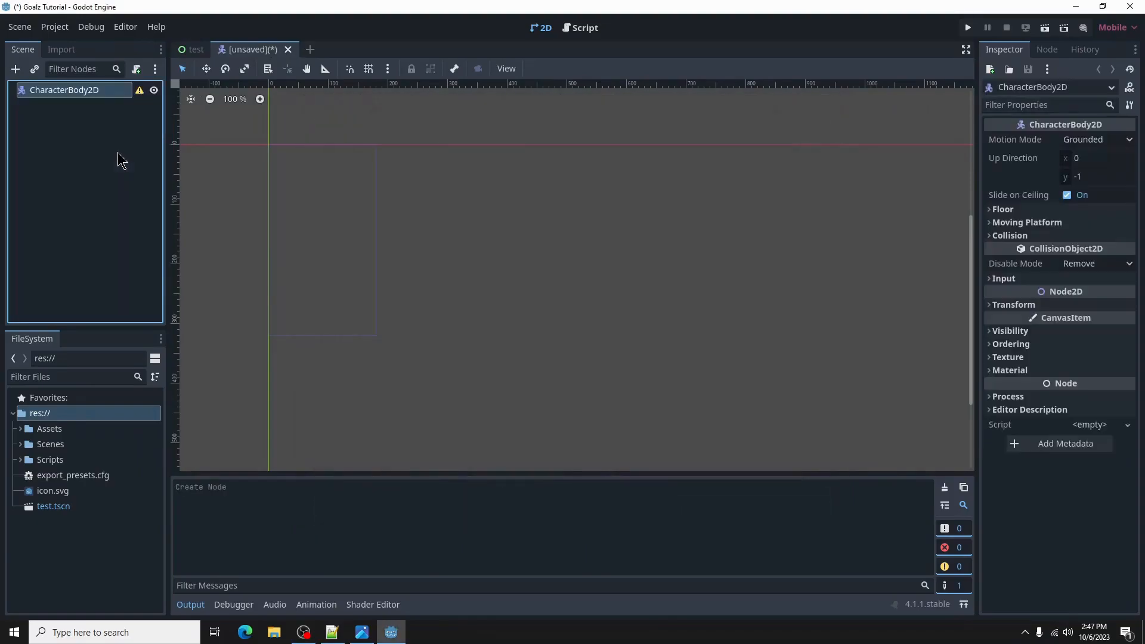
double_click(121, 91)
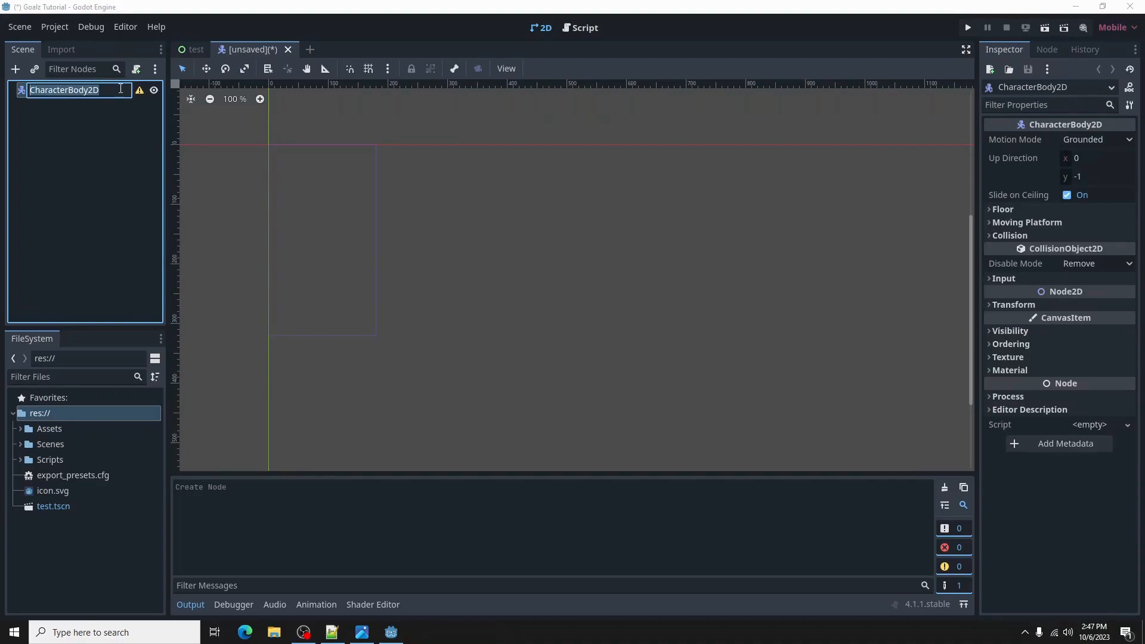
type("Ball")
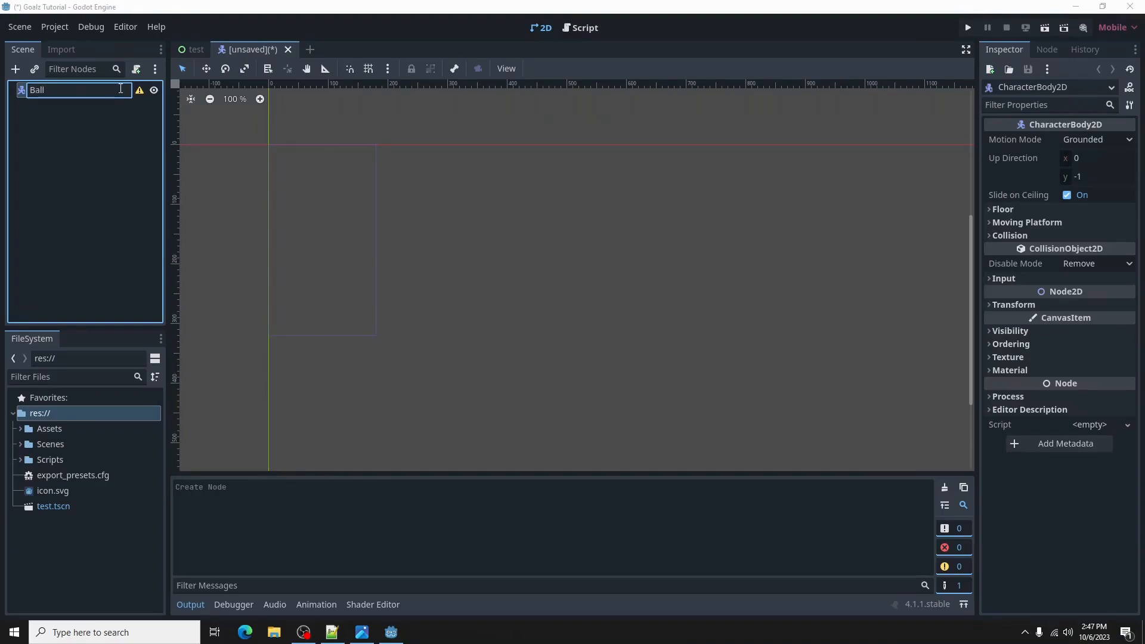
key("Return")
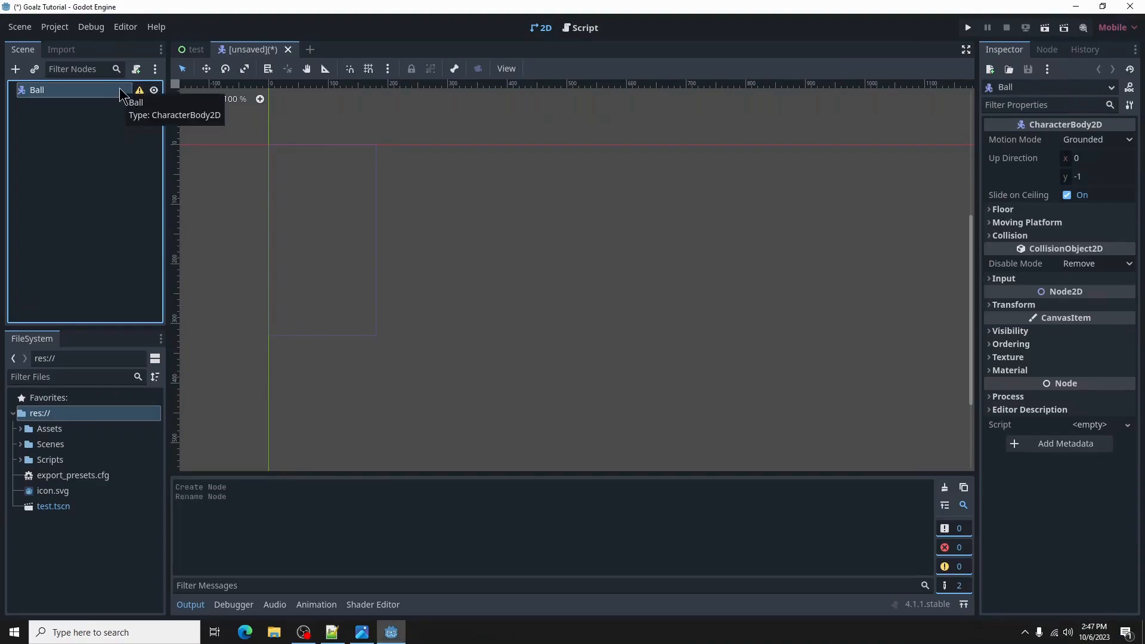
- Save the scene as ball.tscn in the Scenes/Actors folder
key("ctrl+s")
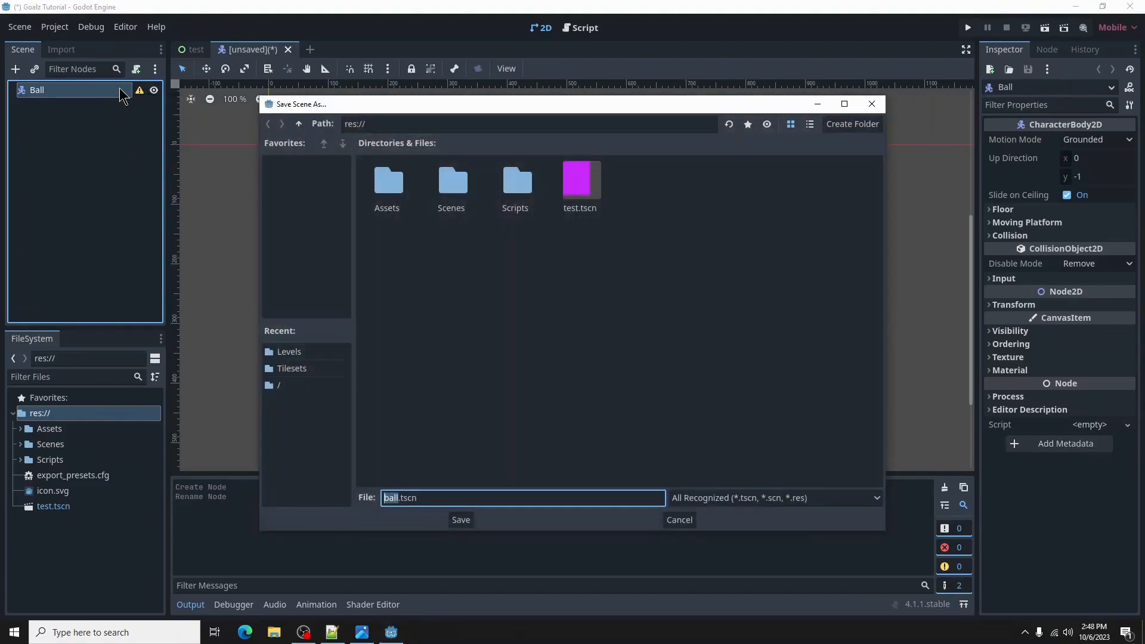
double_click(454, 196)
double_click(393, 194)
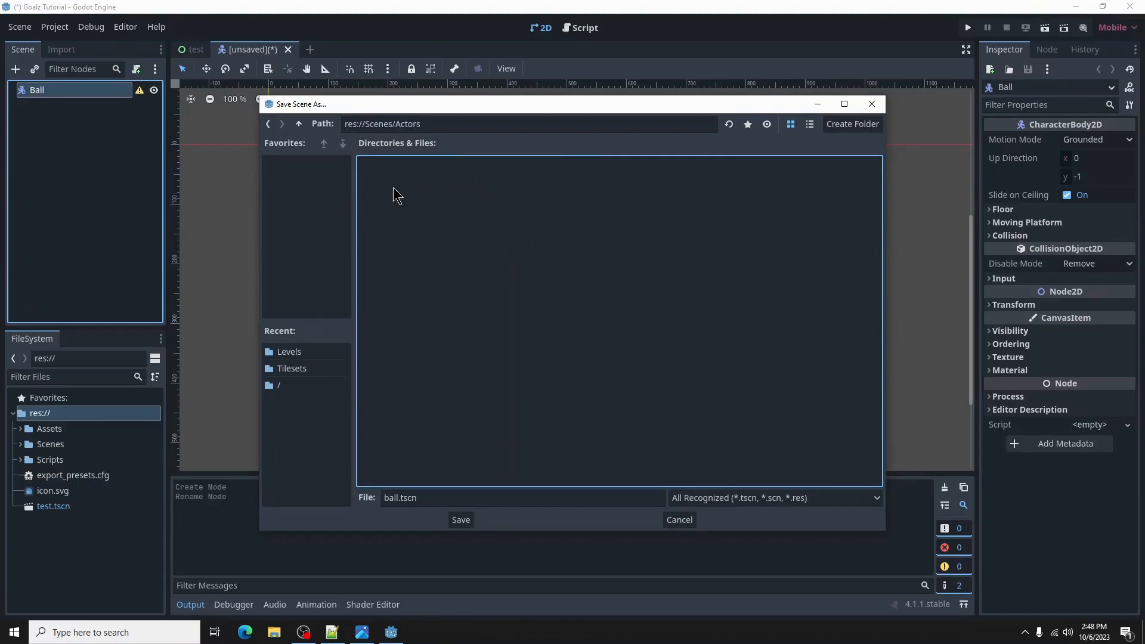
left_click(462, 521)
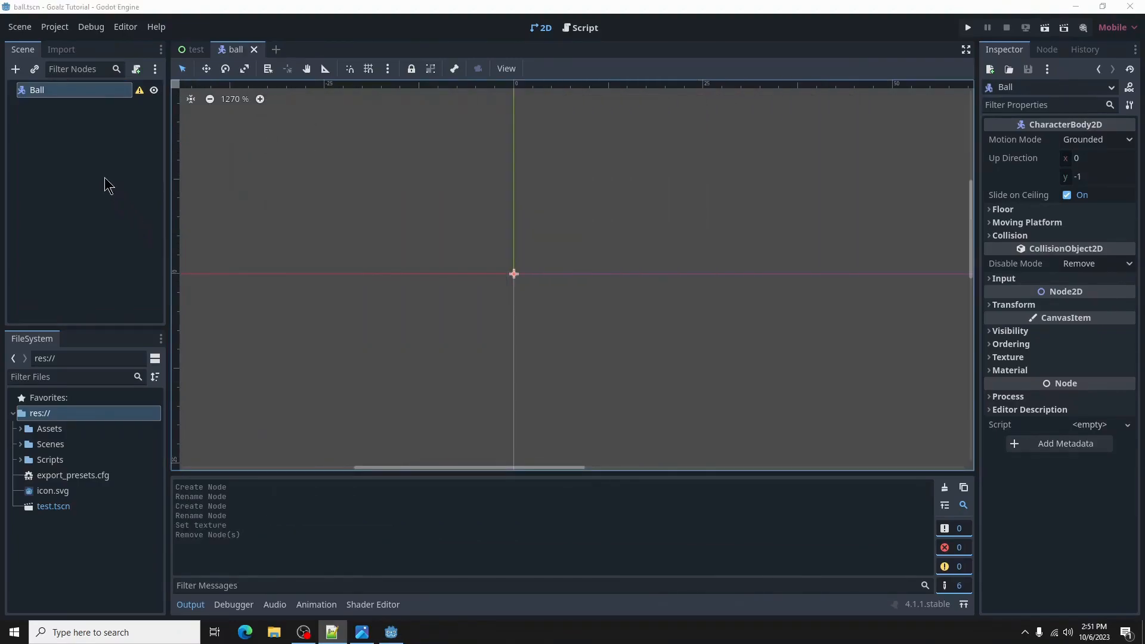
- Add a Sprite2D child node to Ball and rename it Skin
left_click(16, 70)
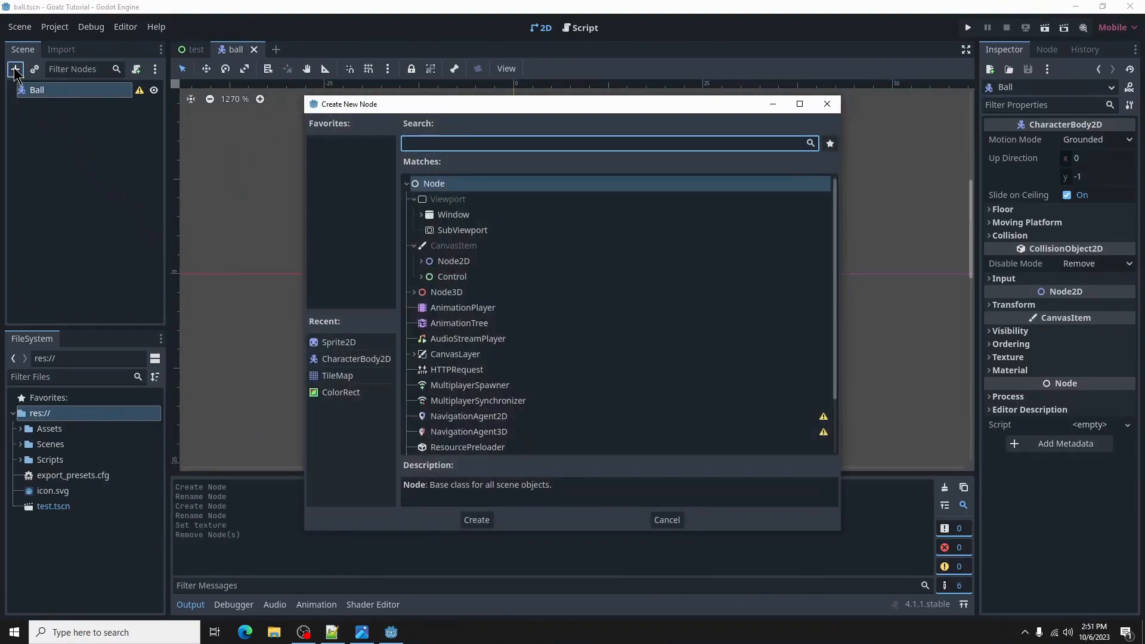
type("sprite")
key("Return")
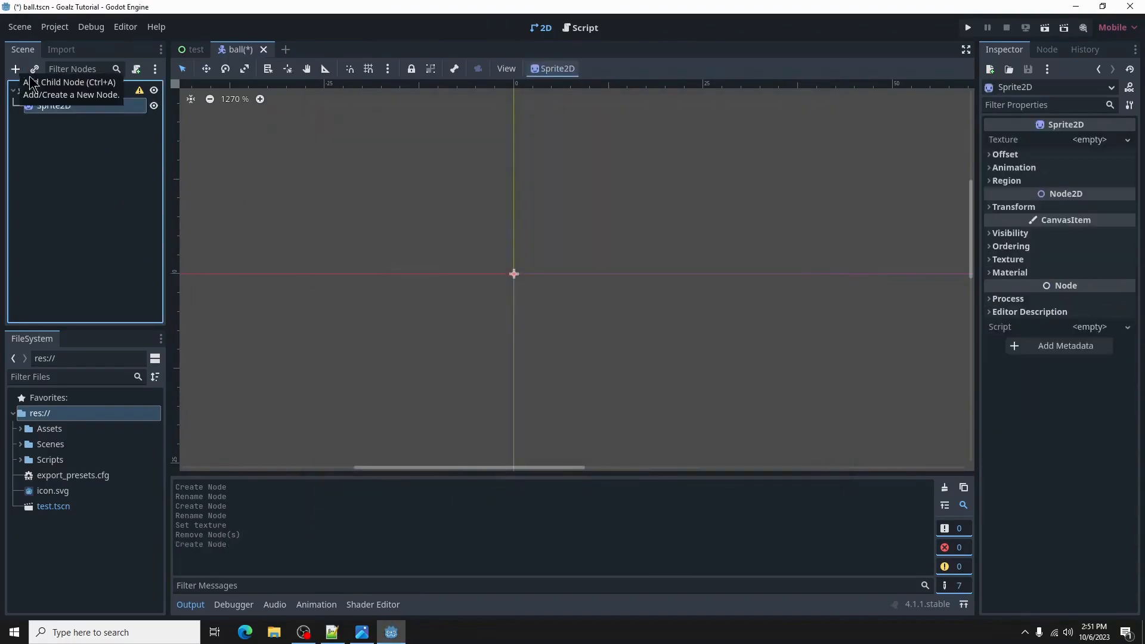
double_click(93, 106)
type("Skin")
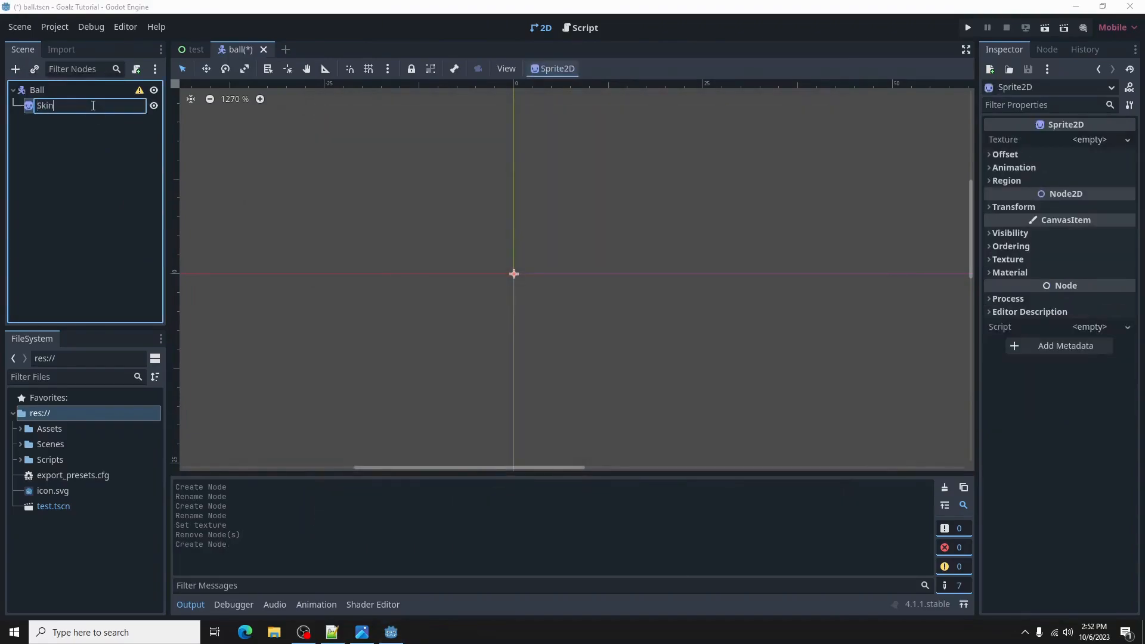
key("Return")
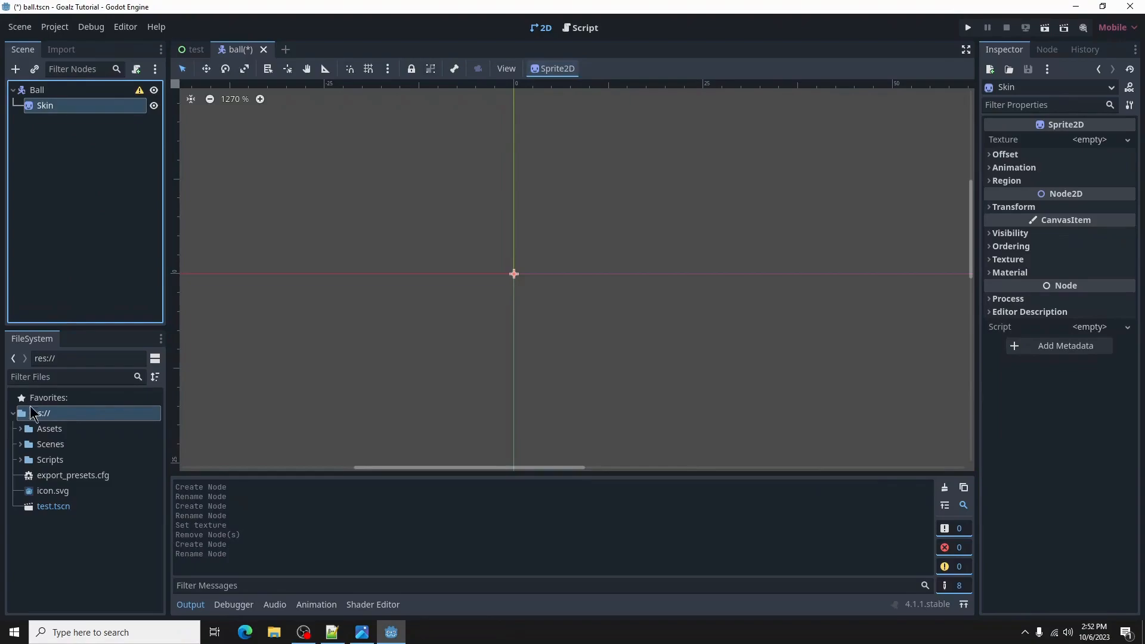
- Assign Ball.png from Assets/Sprites as the Skin node's texture and save the scene
left_click(20, 428)
left_click(56, 461)
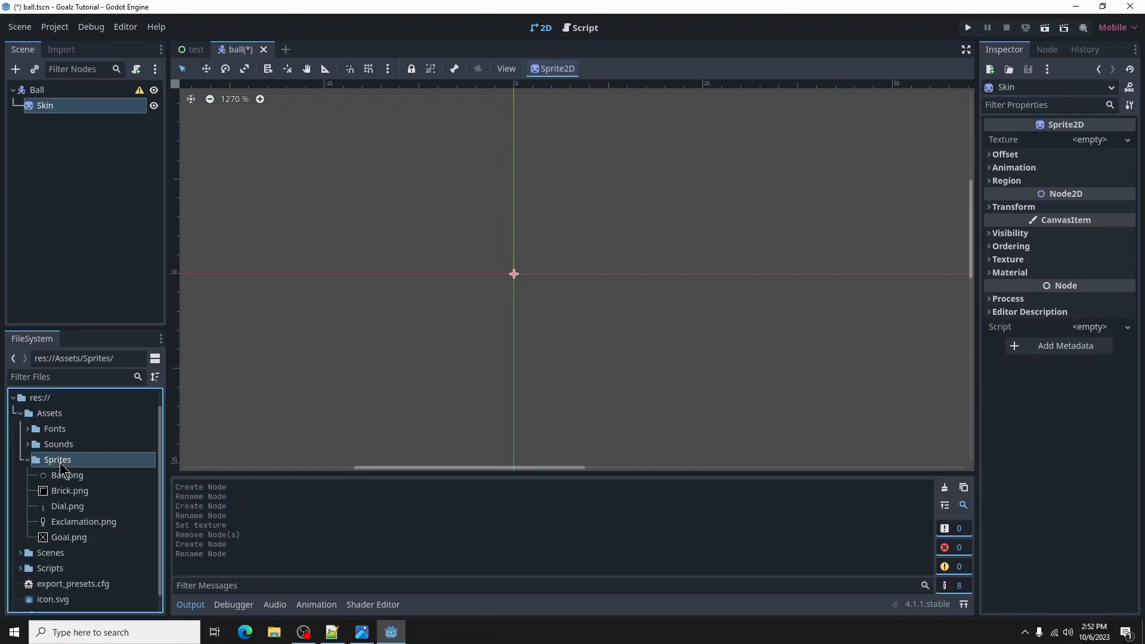
left_click(103, 475)
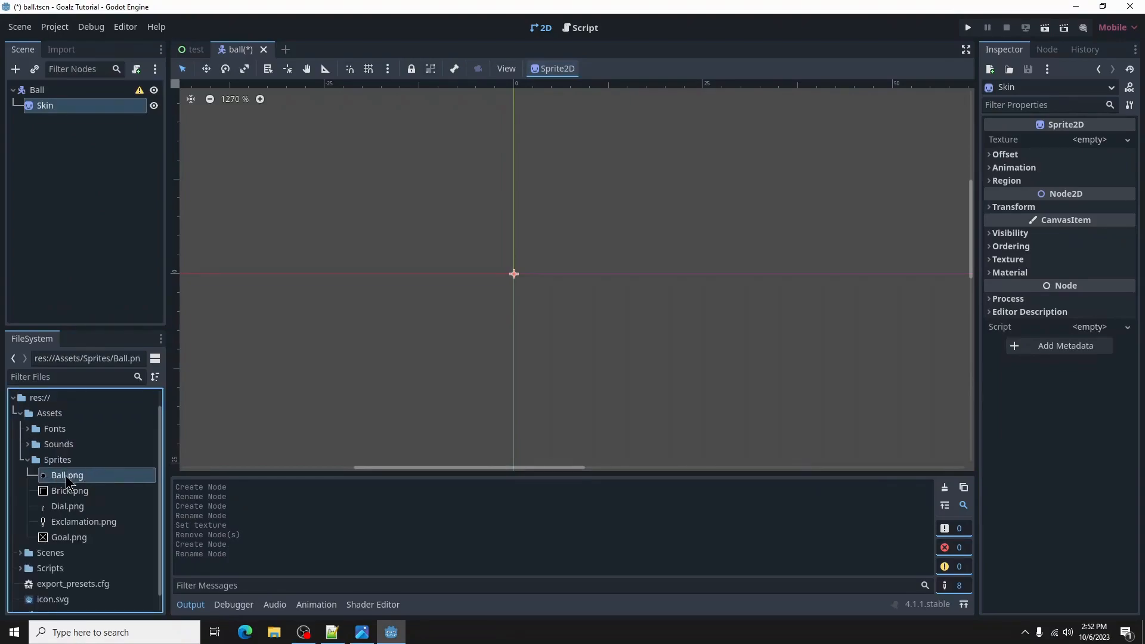
left_click_drag(62, 476, 1084, 143)
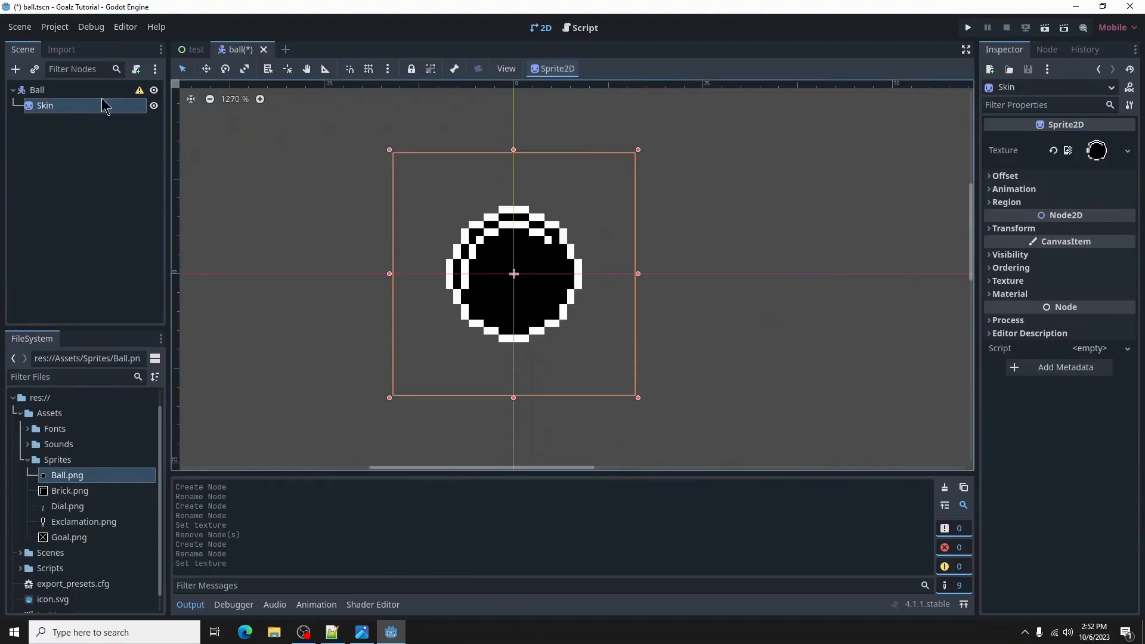
left_click(78, 89)
key("ctrl+s")
- Add a CollisionShape2D child node to Ball and rename it SkinShape
left_click(15, 69)
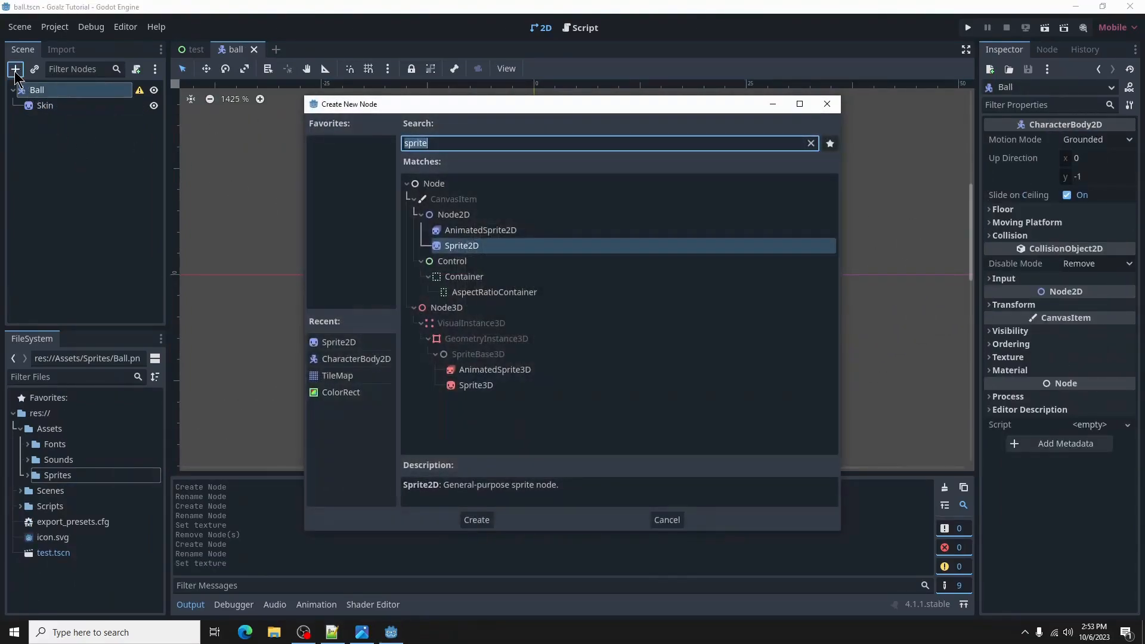
type("coll")
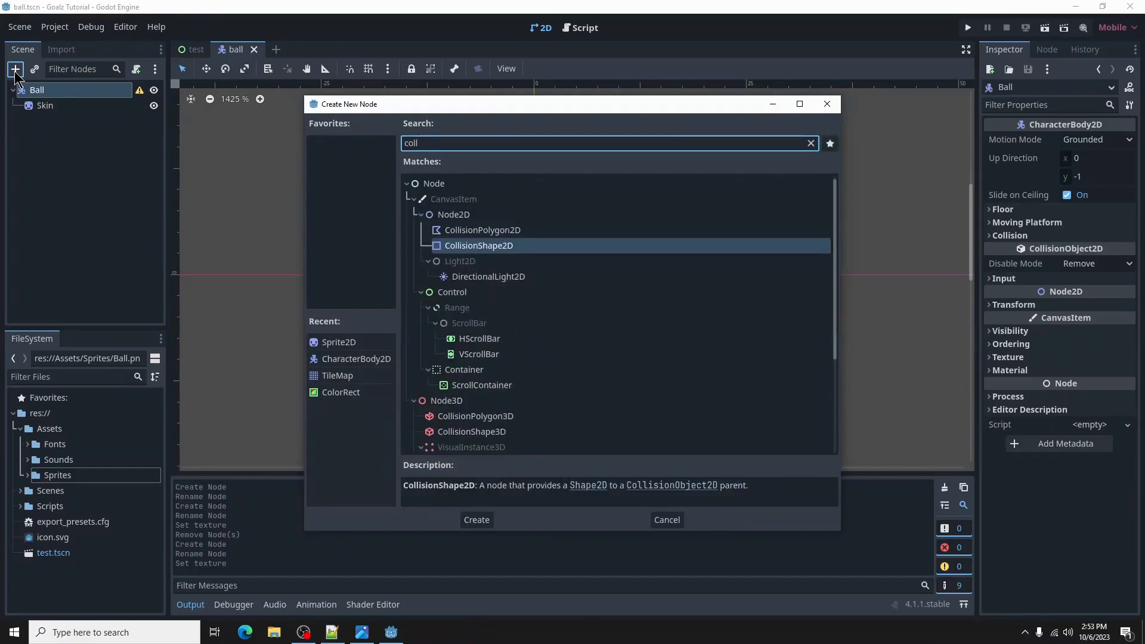
key("Return")
double_click(116, 123)
type("SkinShape")
key("Return")
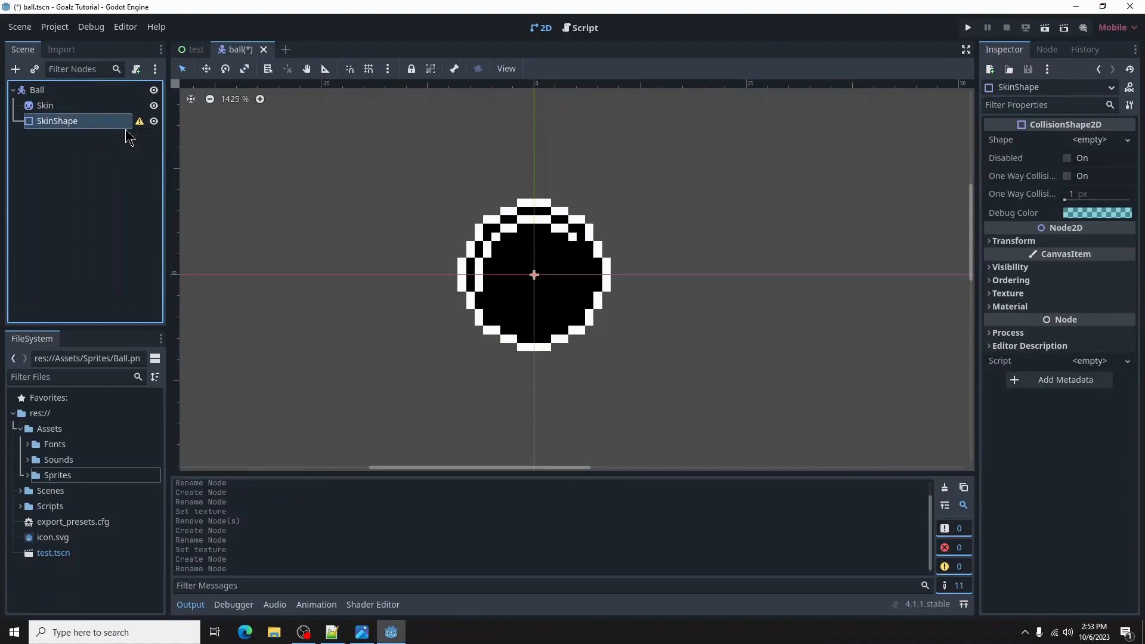
- Give SkinShape a new CircleShape2D, shrink it to the outer edge of the ball sprite, and save the scene
left_click(1091, 139)
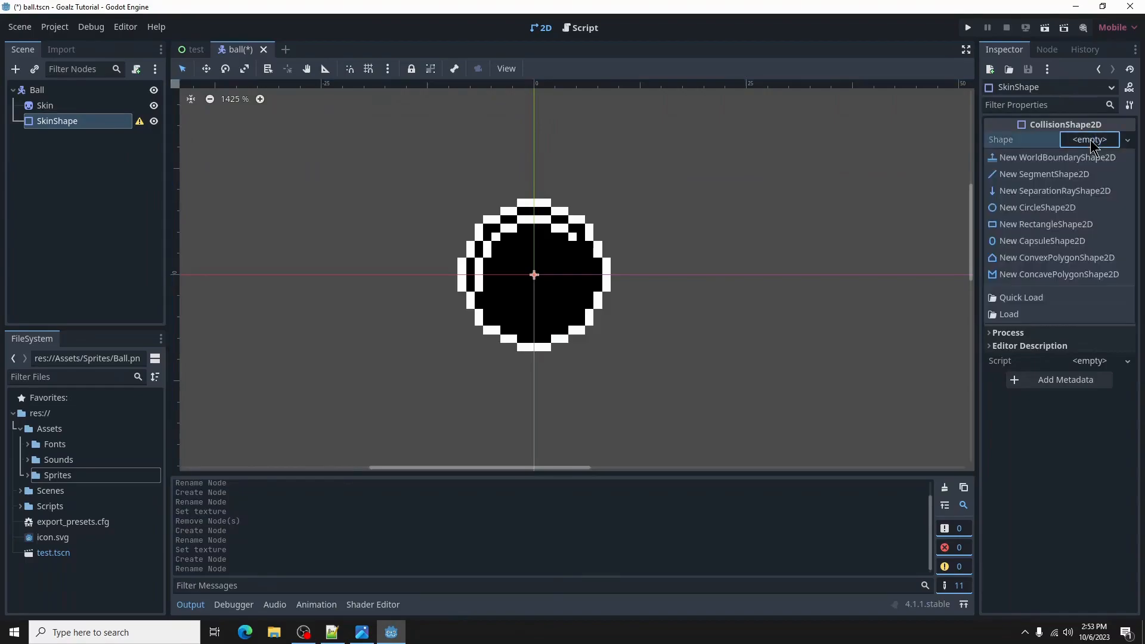
left_click(1052, 209)
left_click(388, 69)
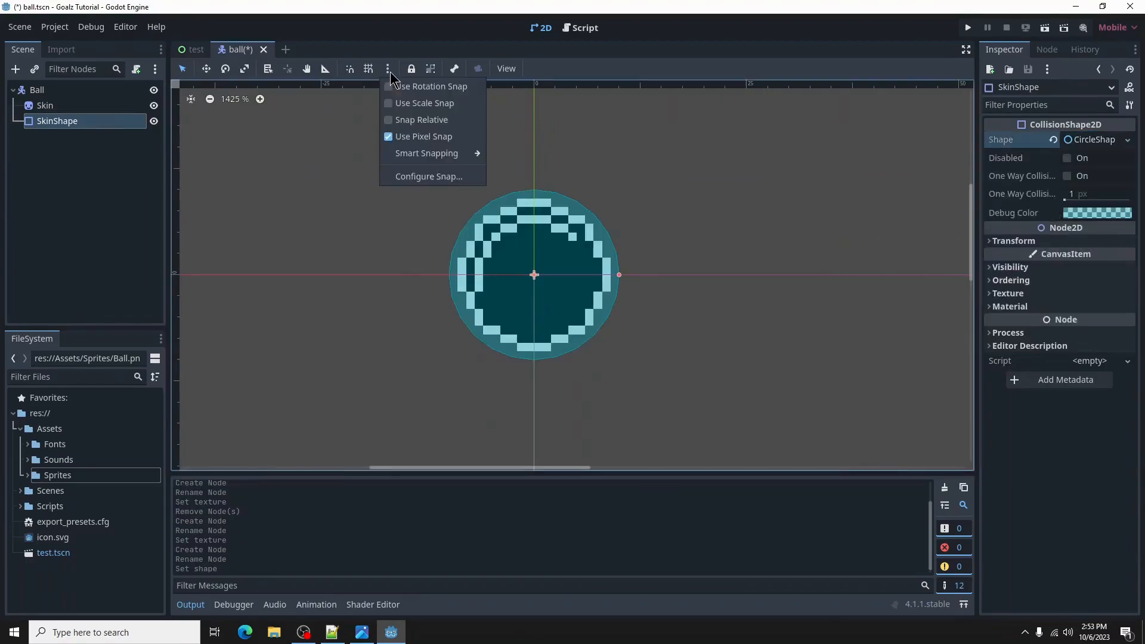
left_click(523, 149)
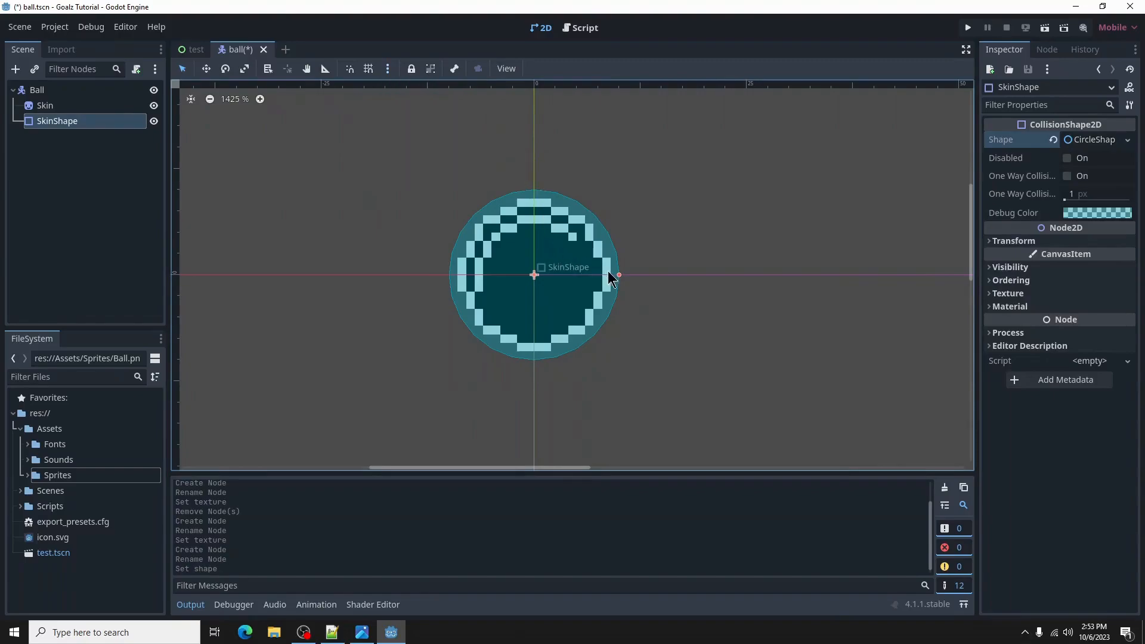
left_click_drag(619, 275, 611, 276)
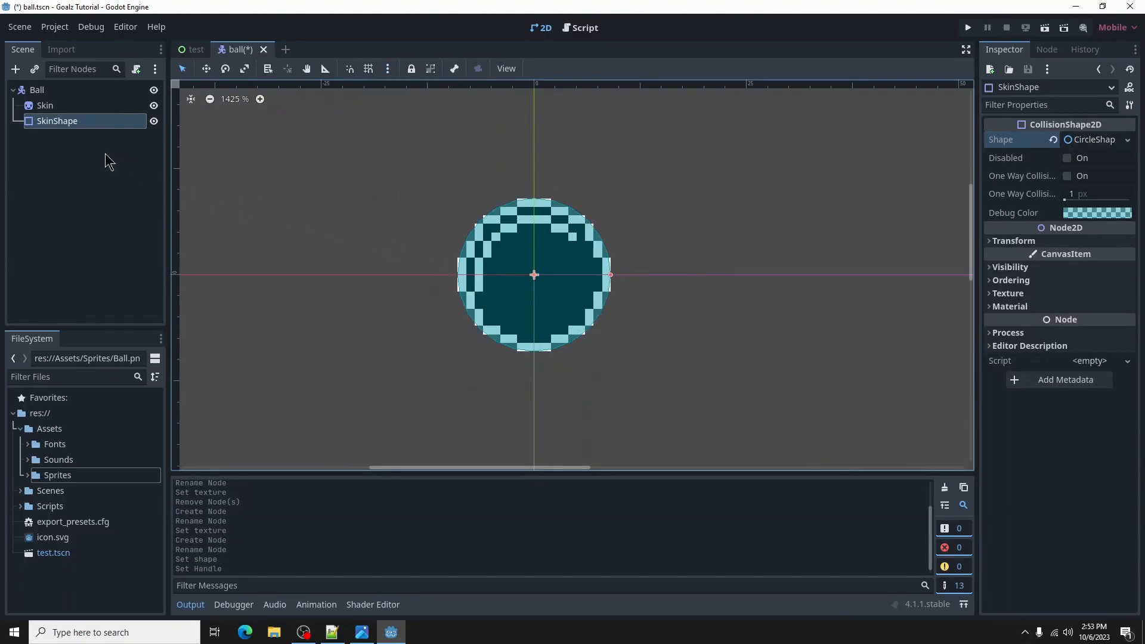
key("ctrl+s")
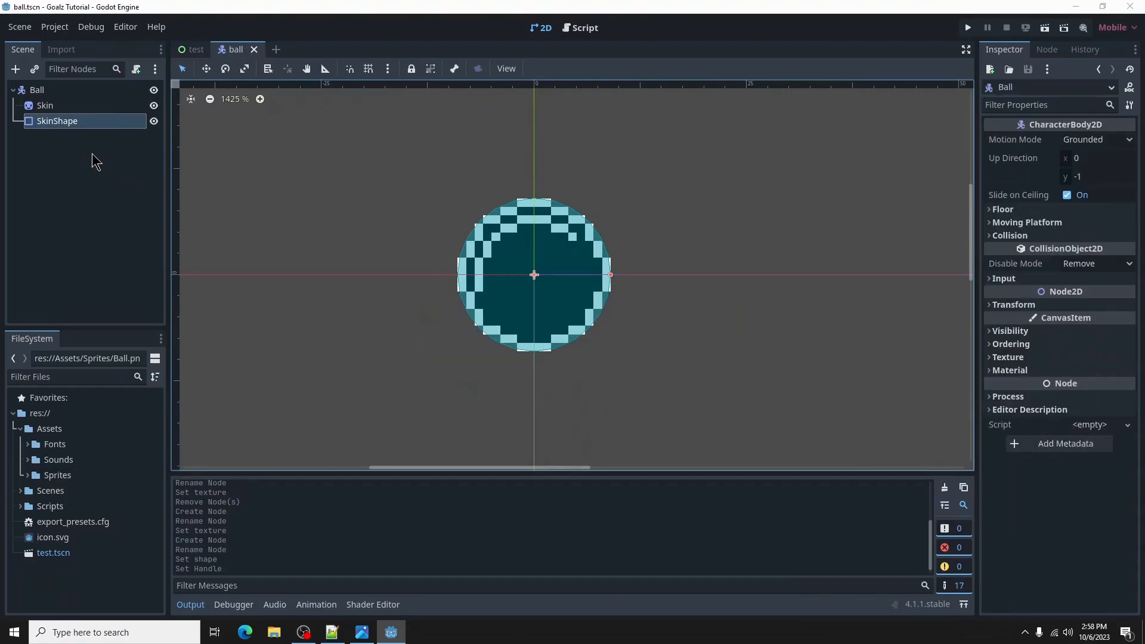
- Add an Area2D child node to Ball and rename it BallArea
left_click(37, 89)
left_click(16, 69)
type("area")
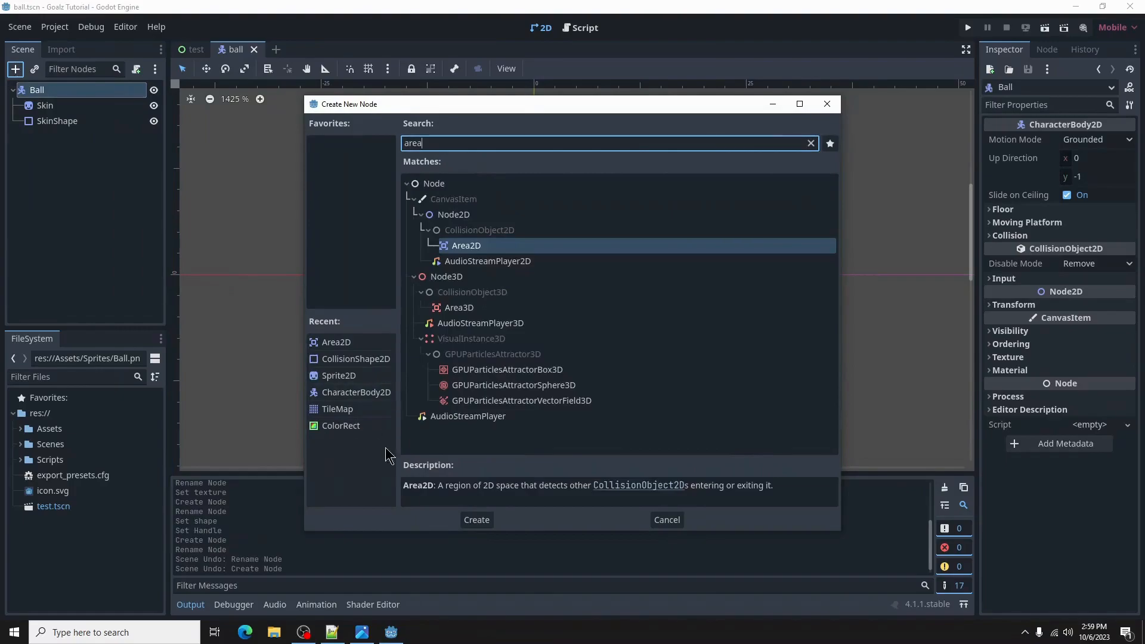
left_click(476, 519)
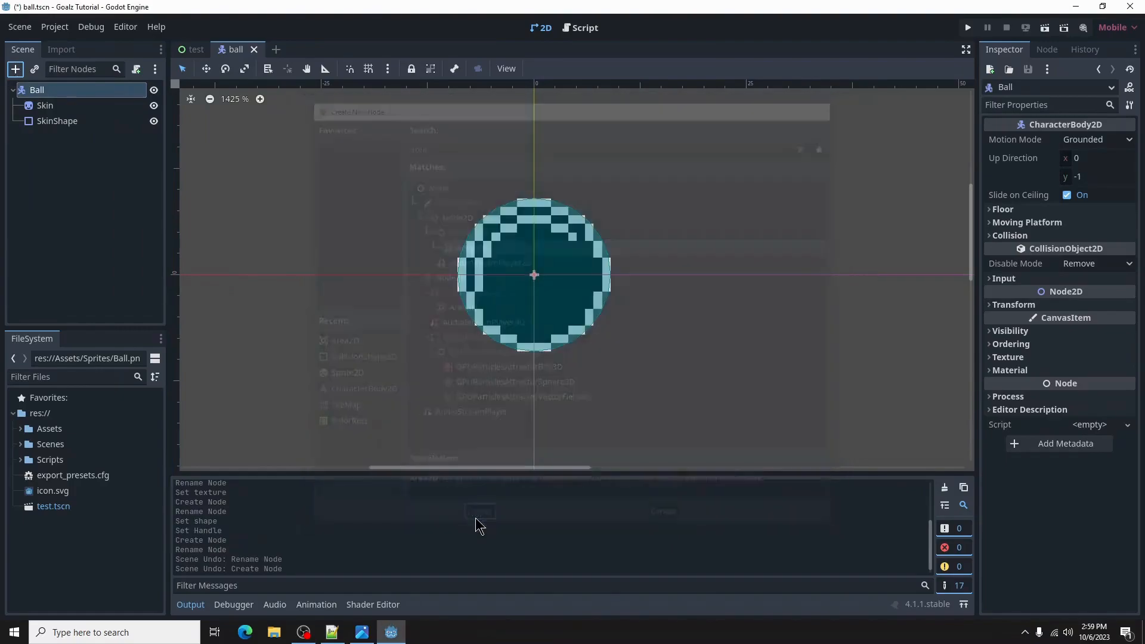
double_click(76, 138)
type("BallArea")
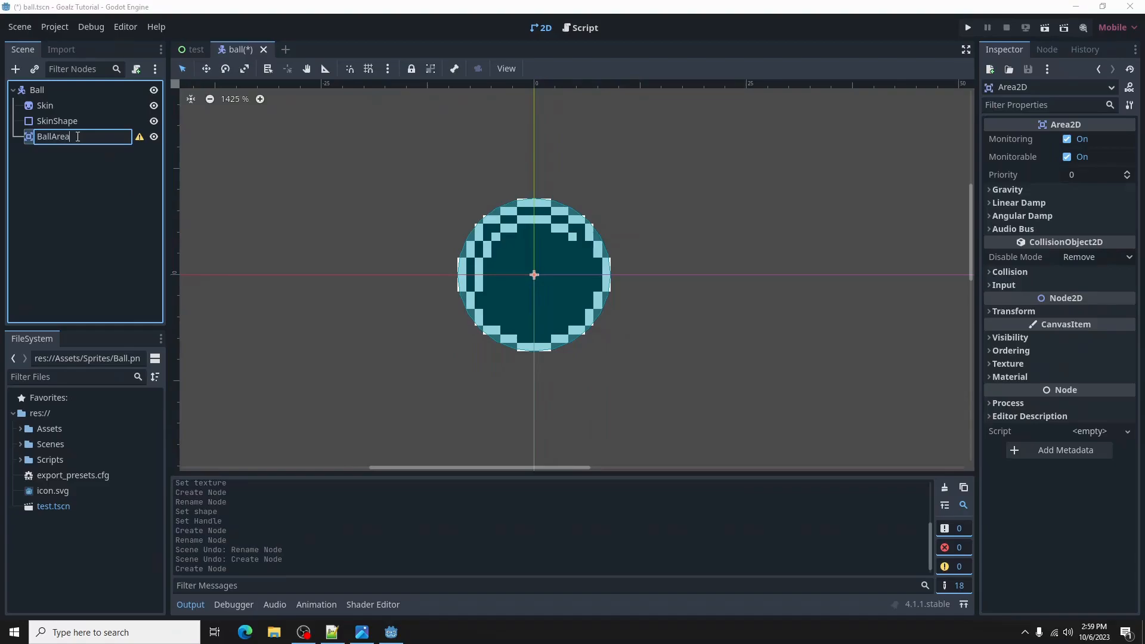
key("Return")
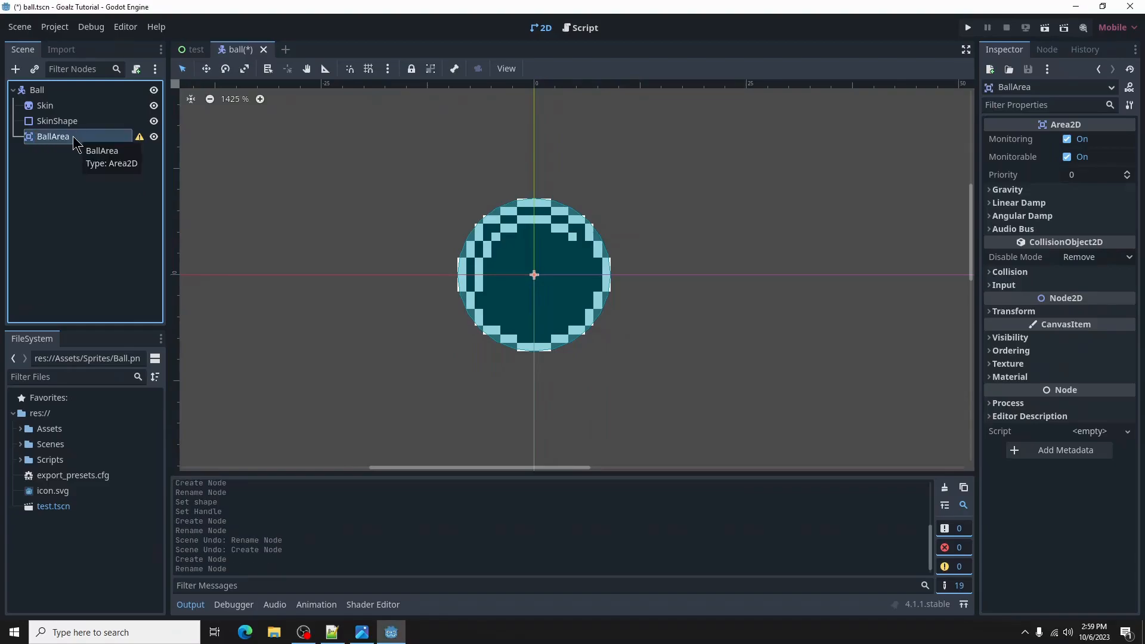
- Add a CollisionShape2D child node to BallArea and rename it BallAreaShape
left_click(15, 69)
type("coll")
key("Return")
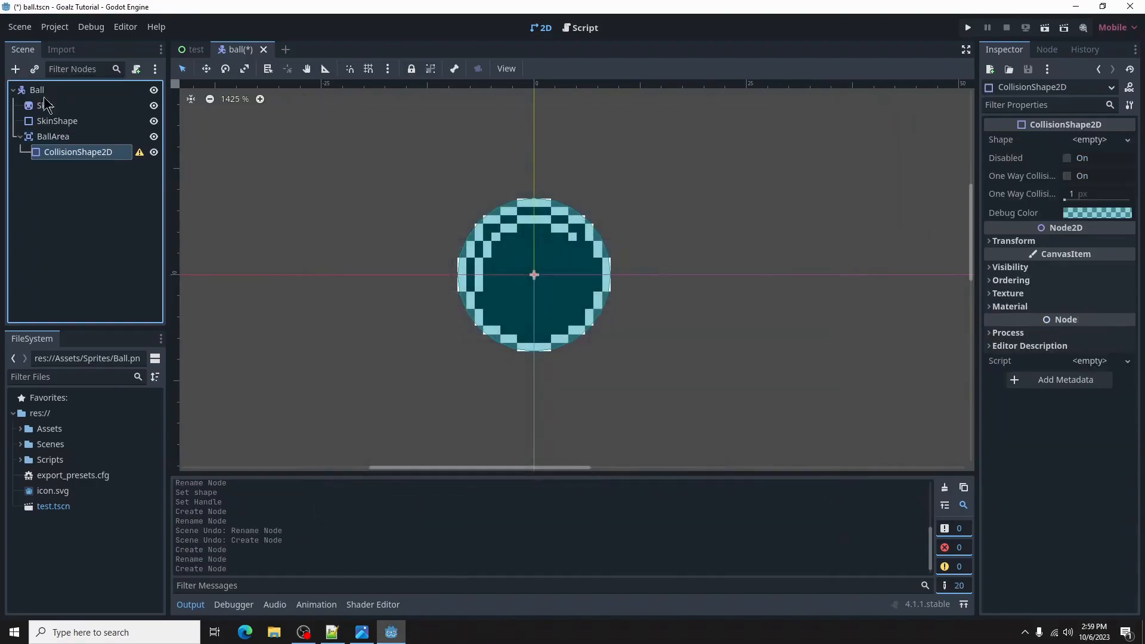
double_click(121, 153)
type("BallAreaShape")
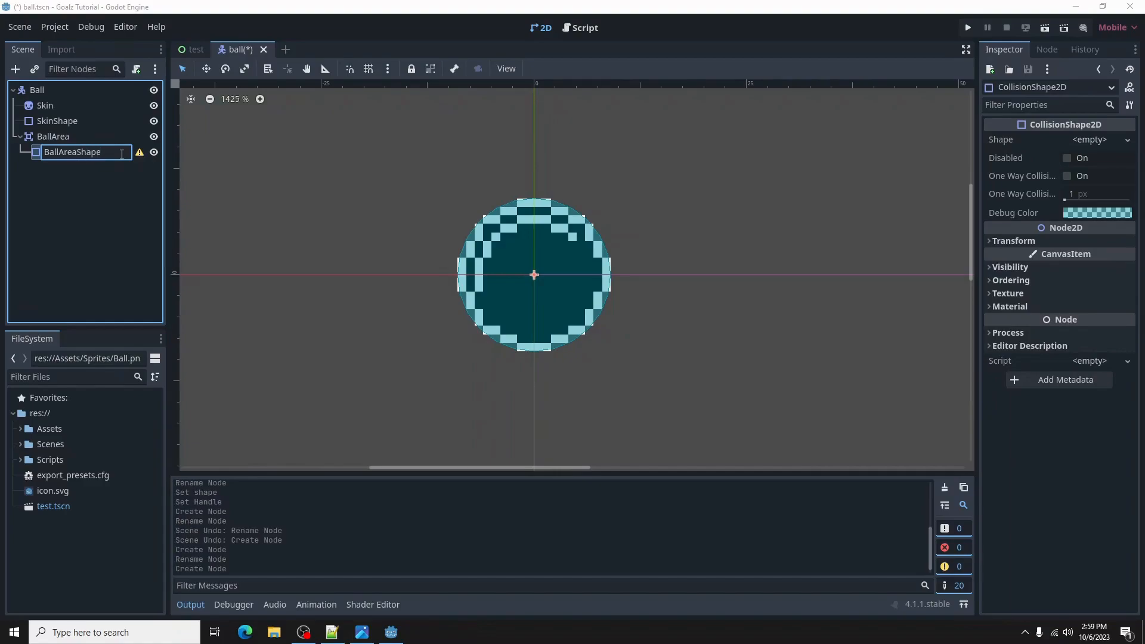
key("Return")
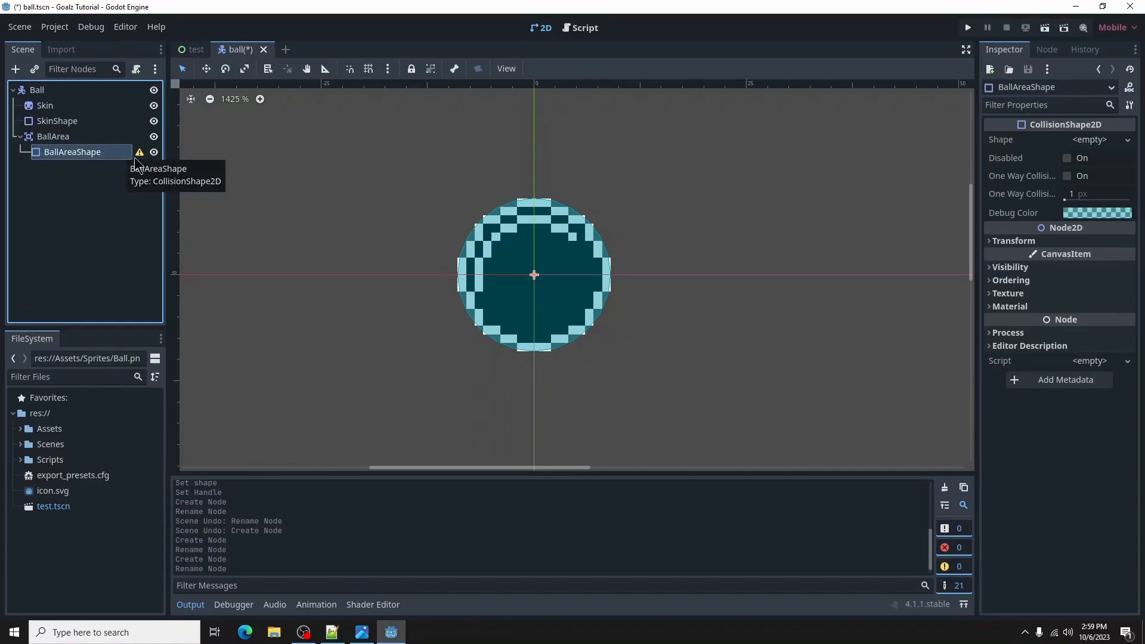
- Give BallAreaShape a new CircleShape2D, hide SkinShape, and shrink the new circle to just inside the ball's white outline
left_click(1083, 142)
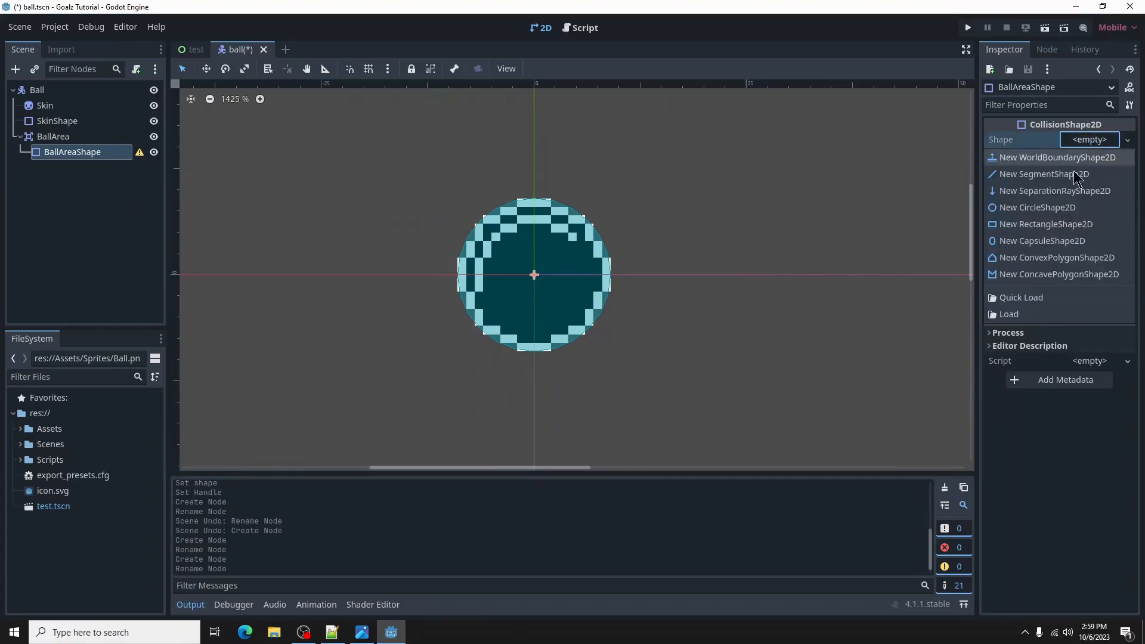
left_click(1048, 205)
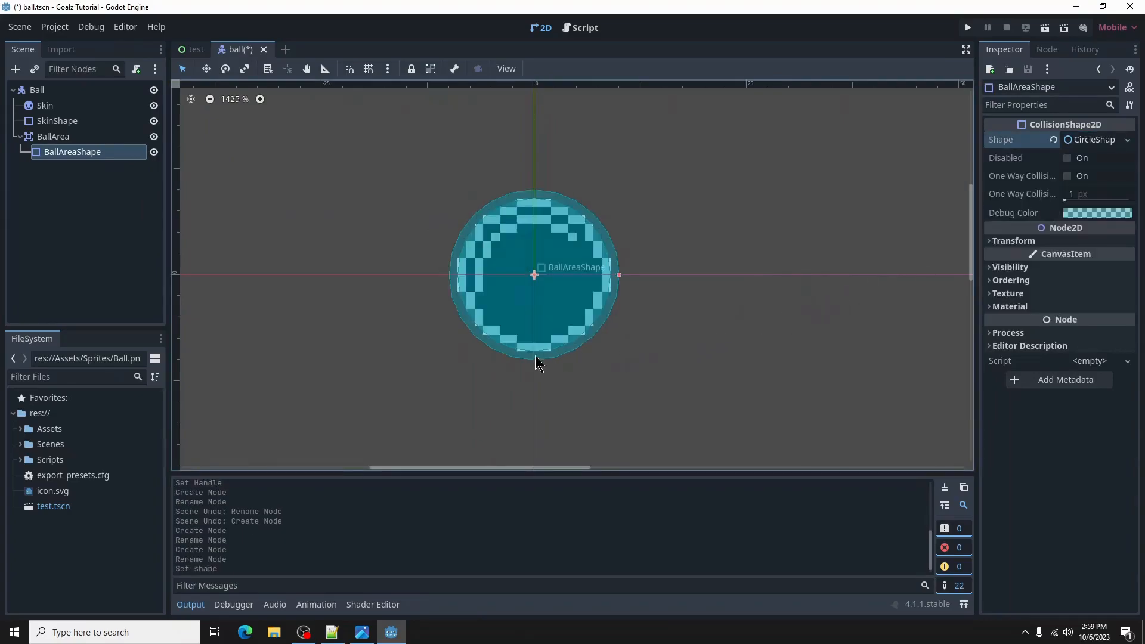
left_click(154, 122)
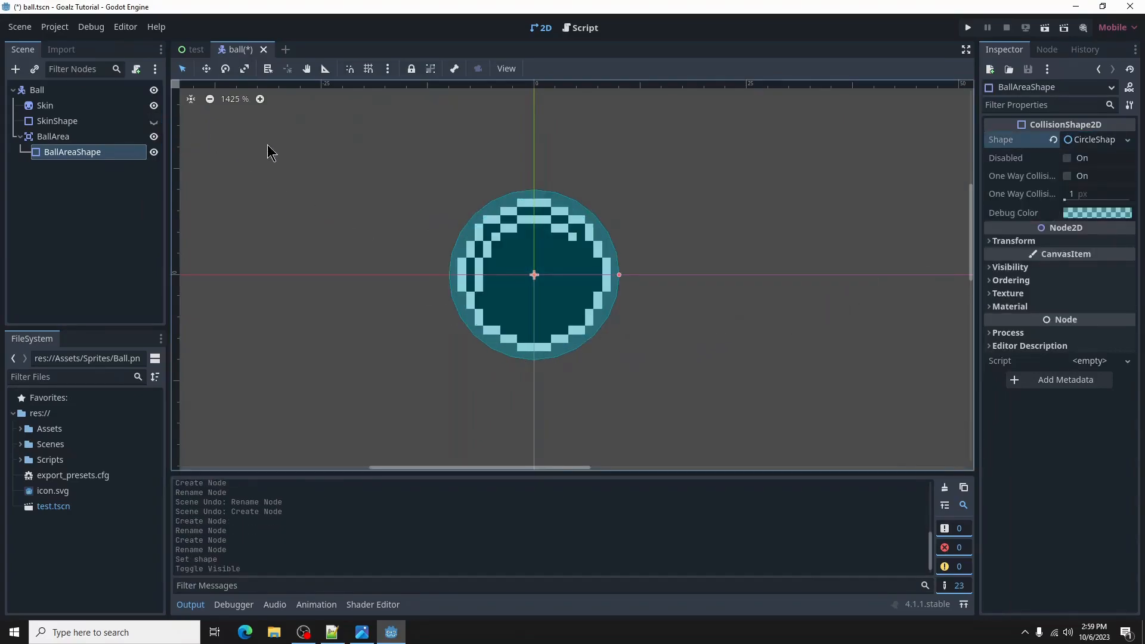
left_click_drag(618, 276, 603, 275)
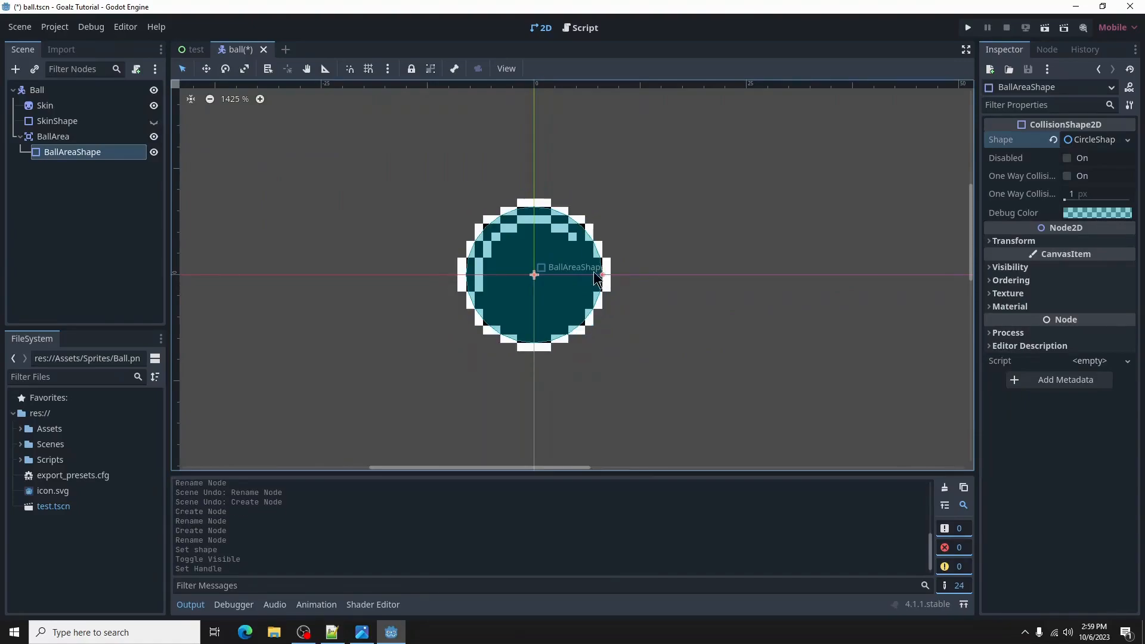
- Make SkinShape visible again, collapse BallArea's children, and add BallArea to a new group named Ball
left_click(154, 121)
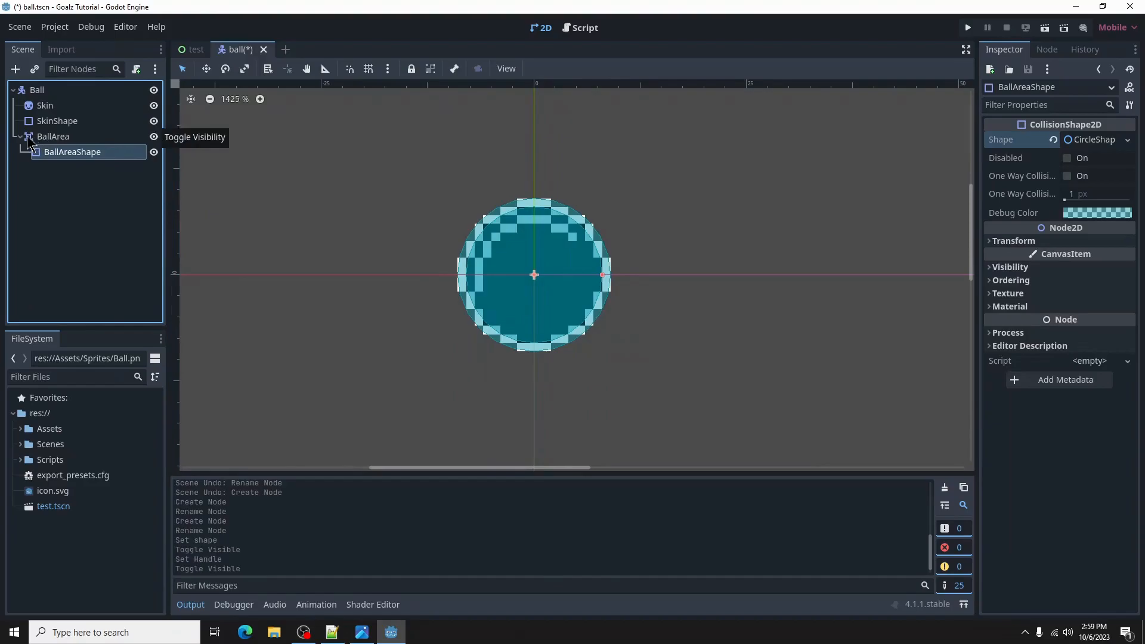
left_click(20, 137)
left_click(90, 143)
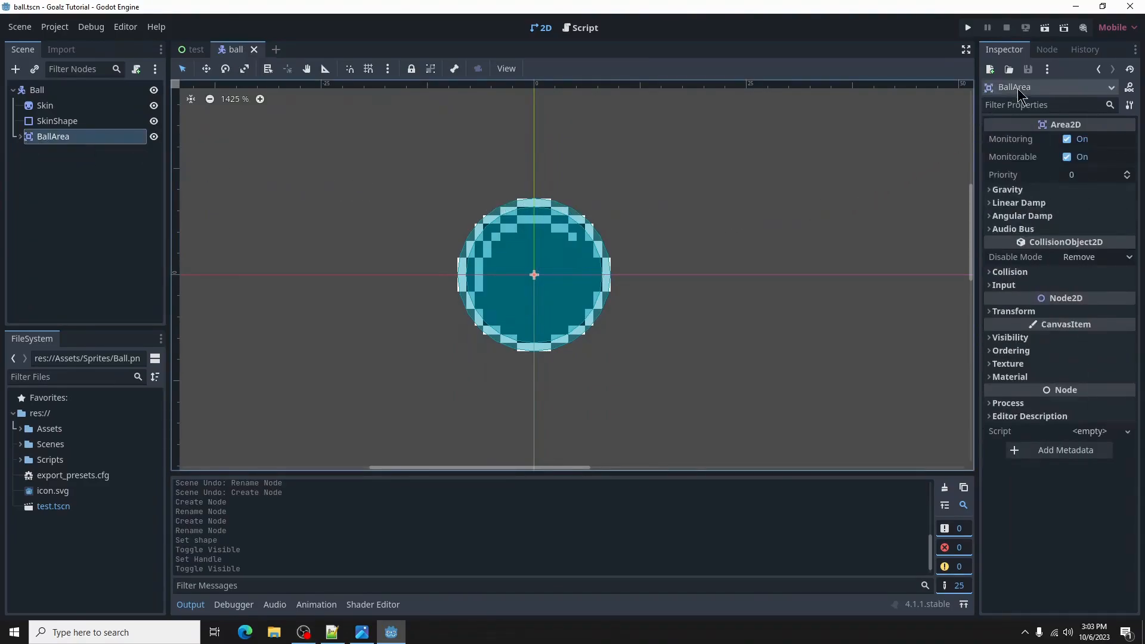
left_click(1046, 50)
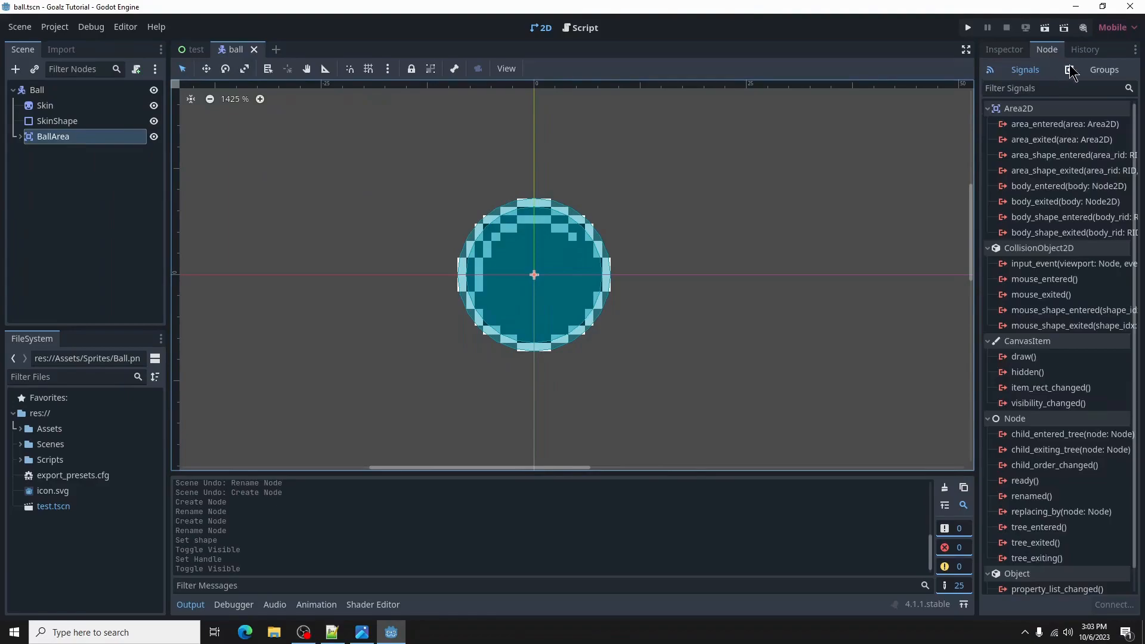
left_click(1104, 70)
left_click(1052, 105)
type("Ball")
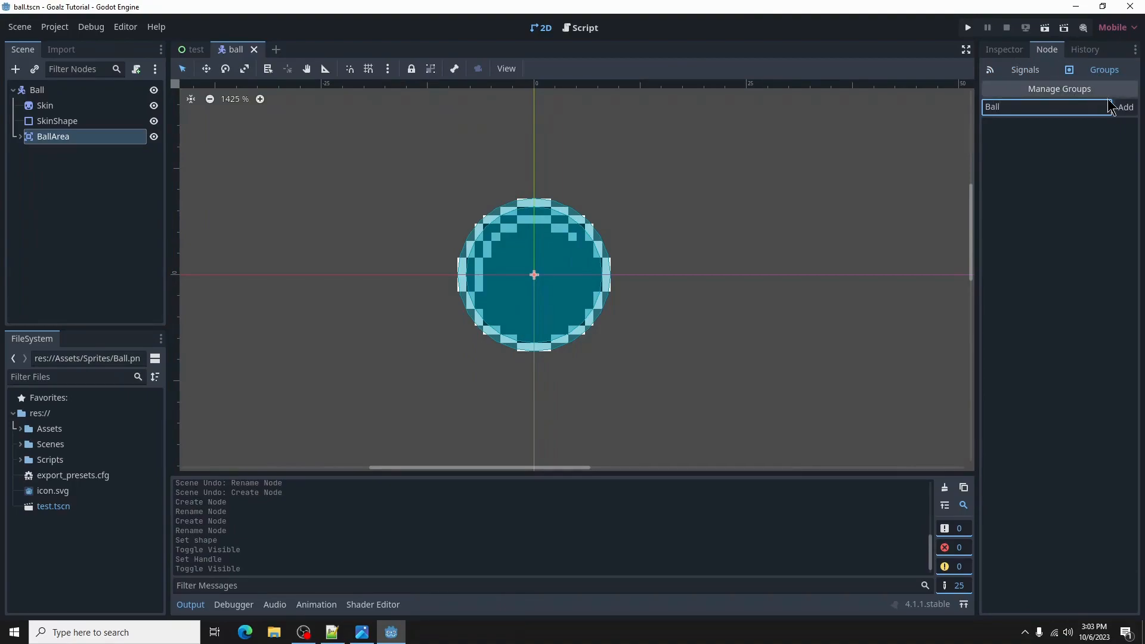
left_click(1125, 108)
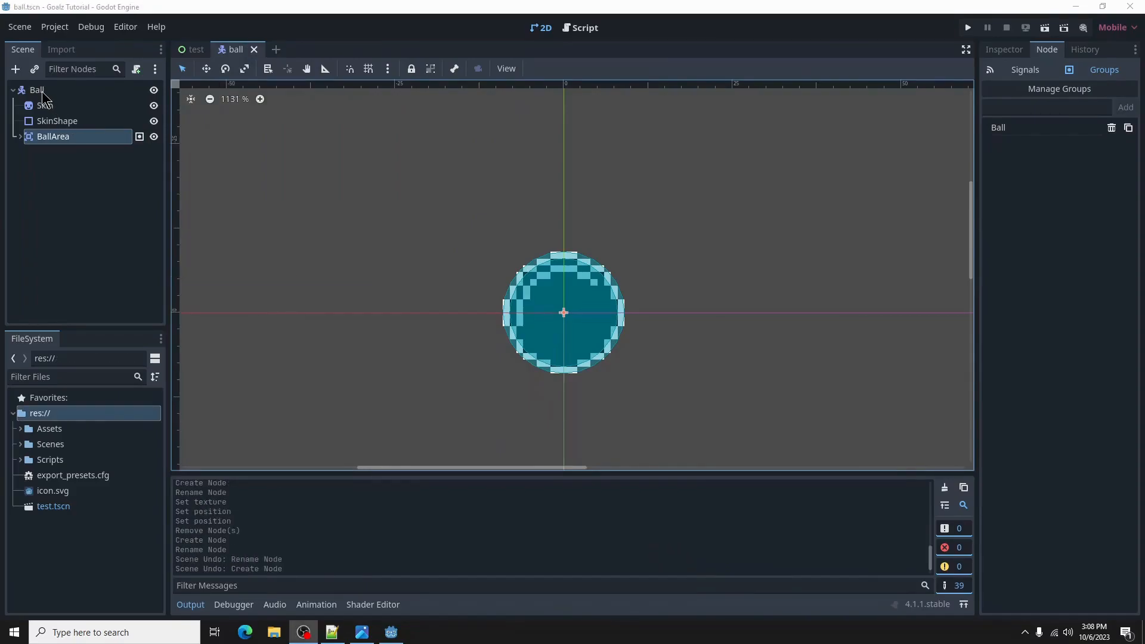
- Add a Sprite2D child node to Ball and rename it Exclamation
left_click(42, 91)
left_click(16, 70)
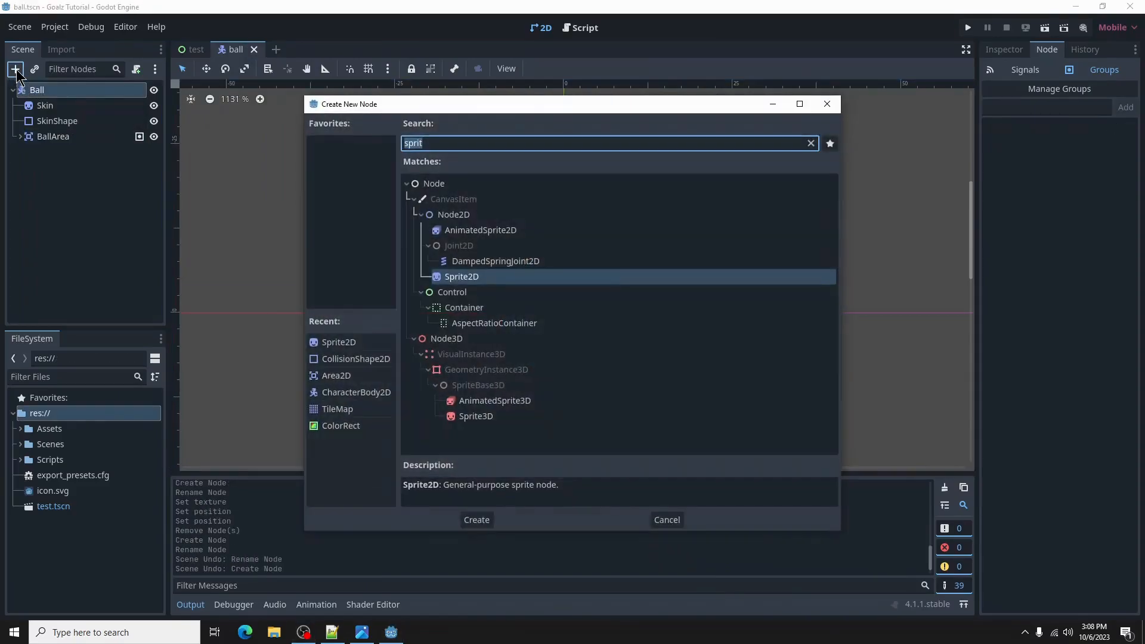
left_click(475, 520)
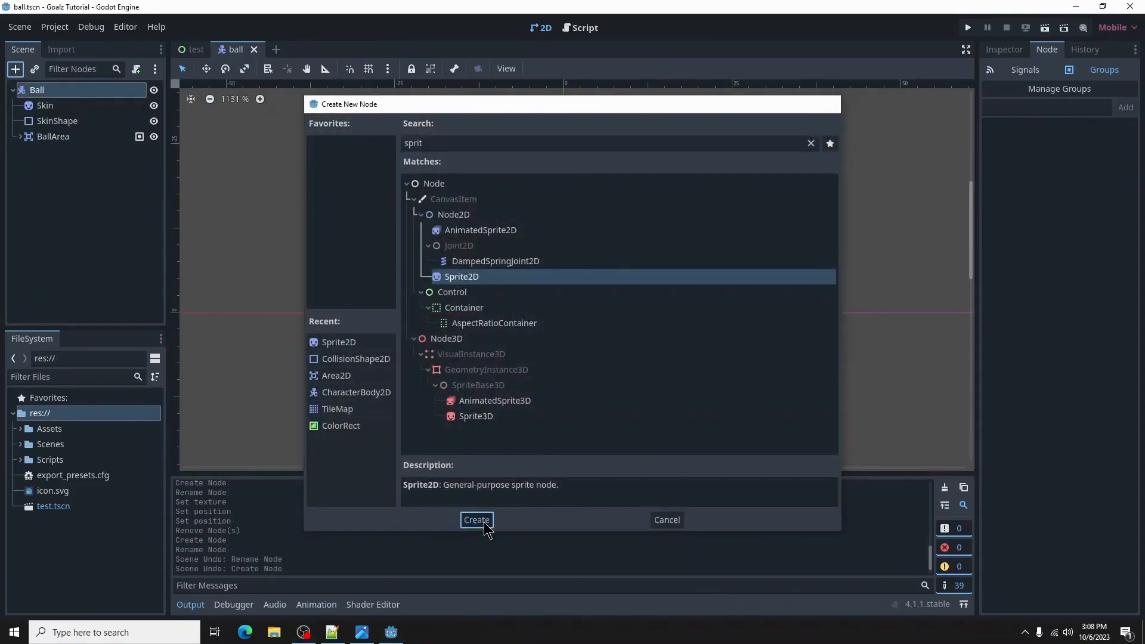
double_click(83, 153)
type("Exclamation")
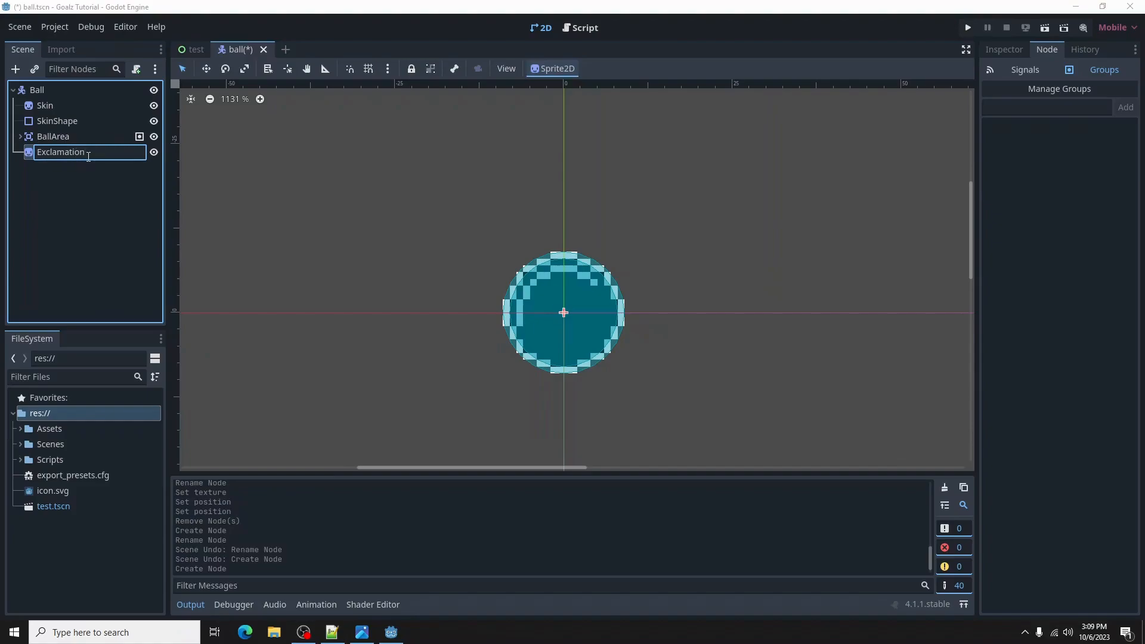
key("Return")
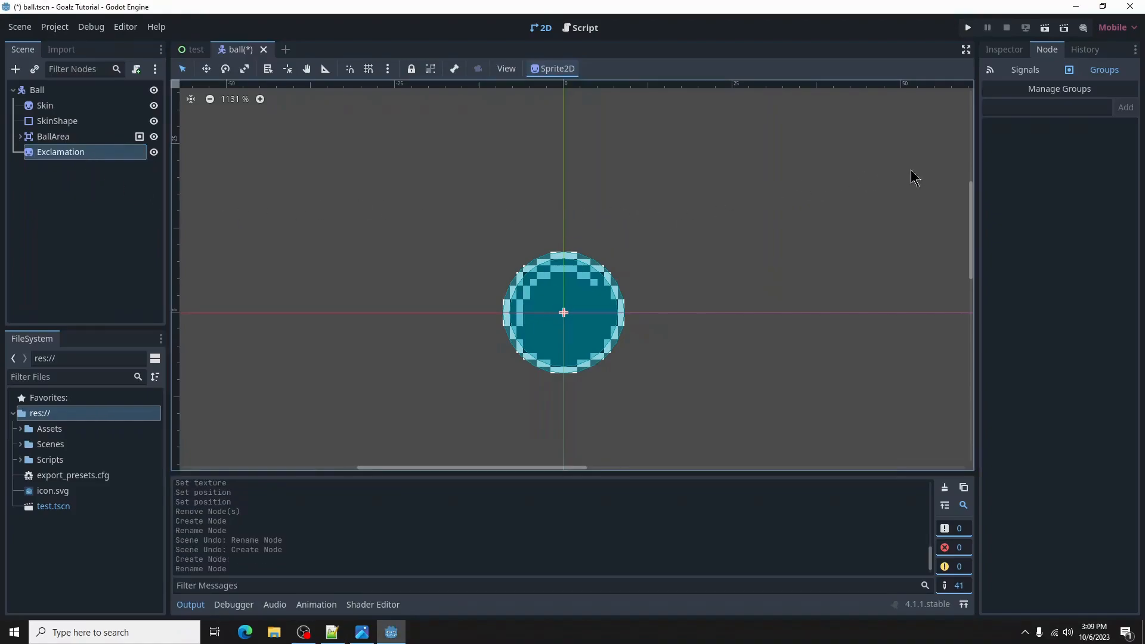
- Assign Exclamation.png from the Assets/Sprites folder as the Exclamation node's texture
left_click(1005, 50)
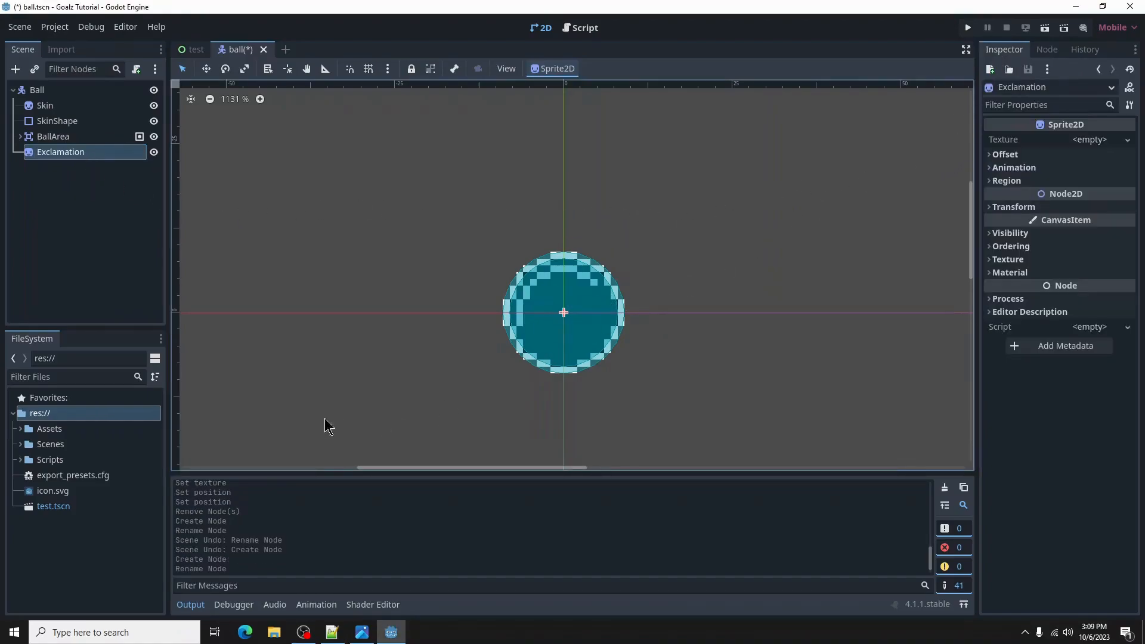
left_click(51, 429)
left_click(21, 429)
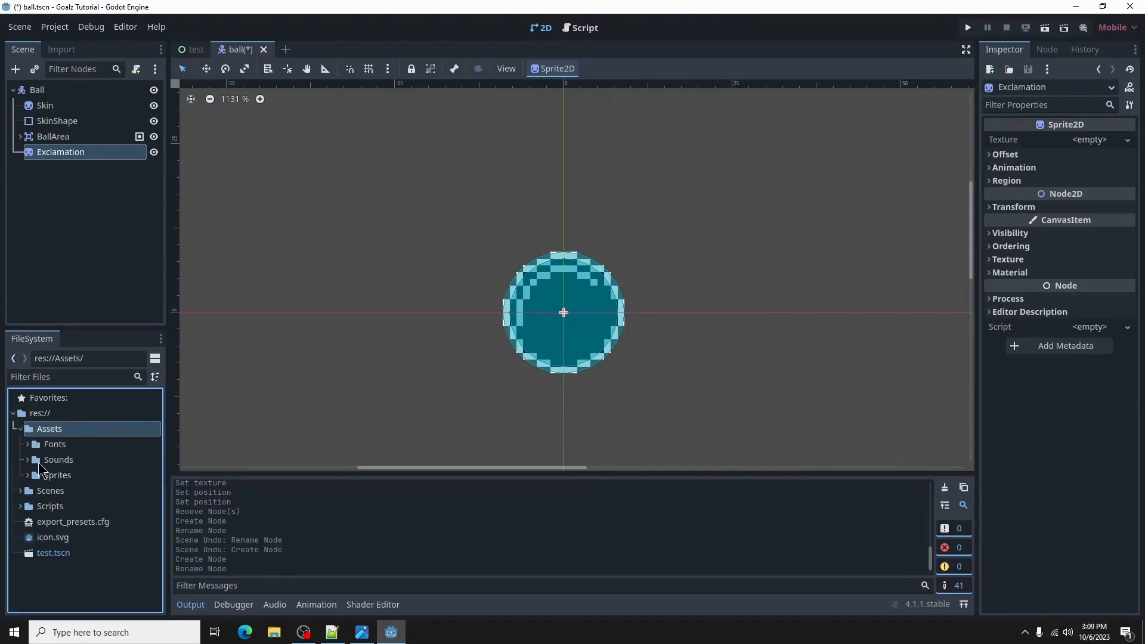
left_click(28, 475)
left_click_drag(78, 538, 1078, 149)
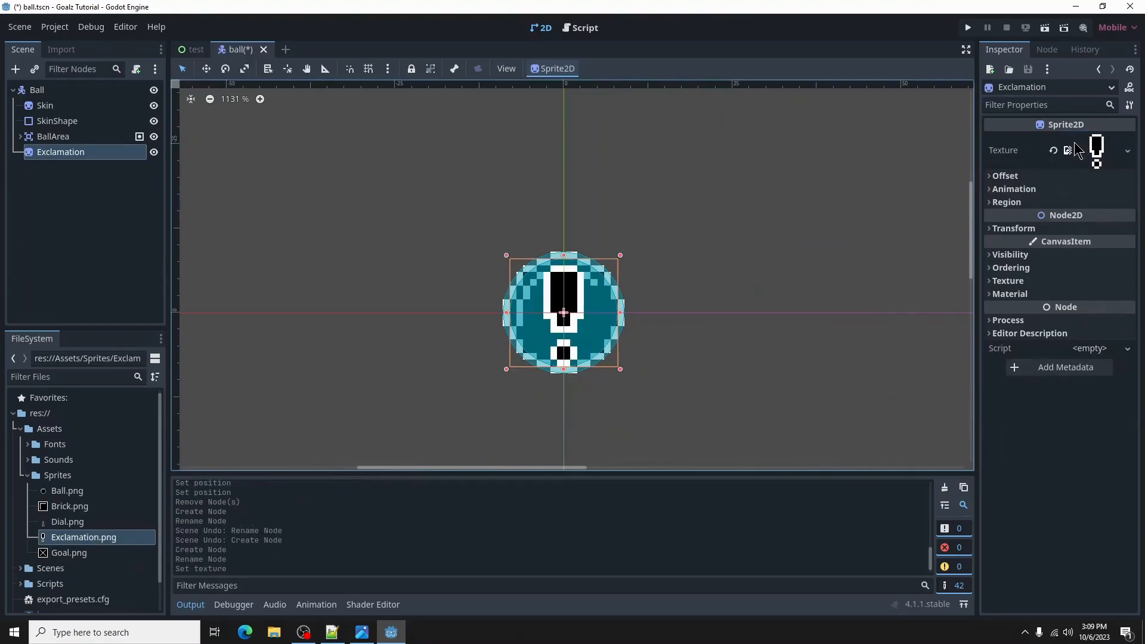
- Set the Exclamation sprite's y position to -18 px
left_click(1041, 229)
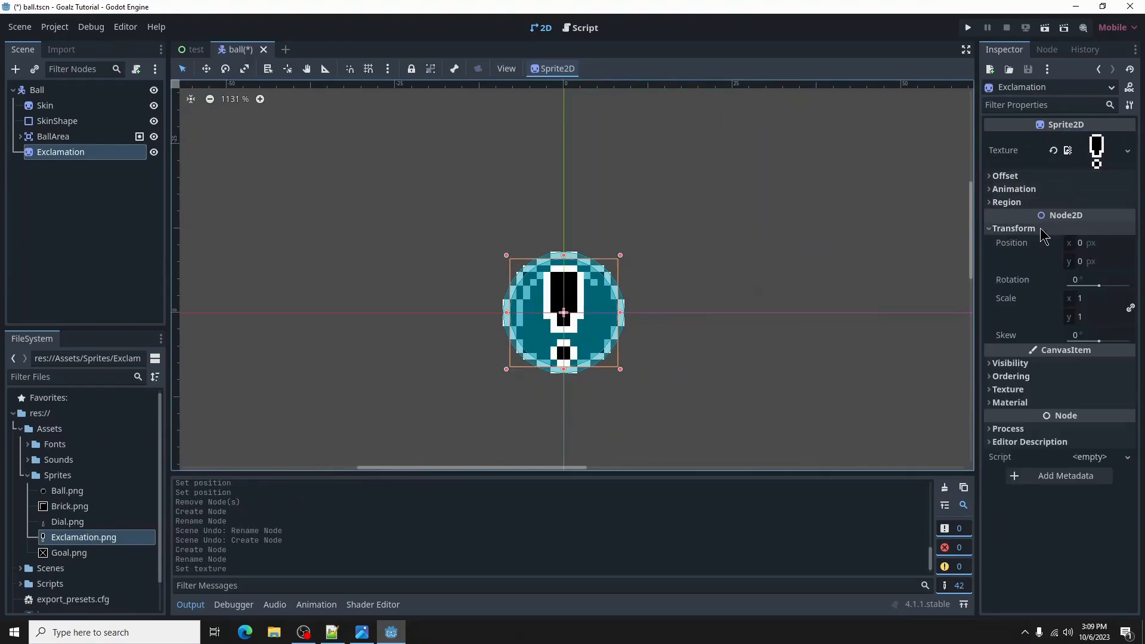
left_click(1094, 262)
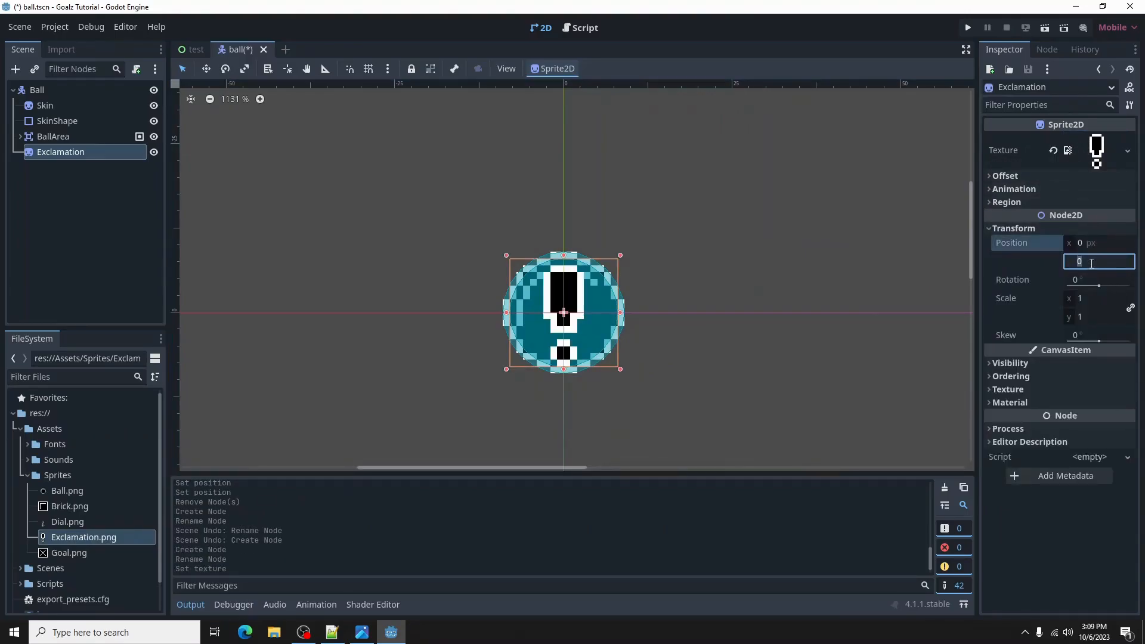
type("-18")
key("Return")
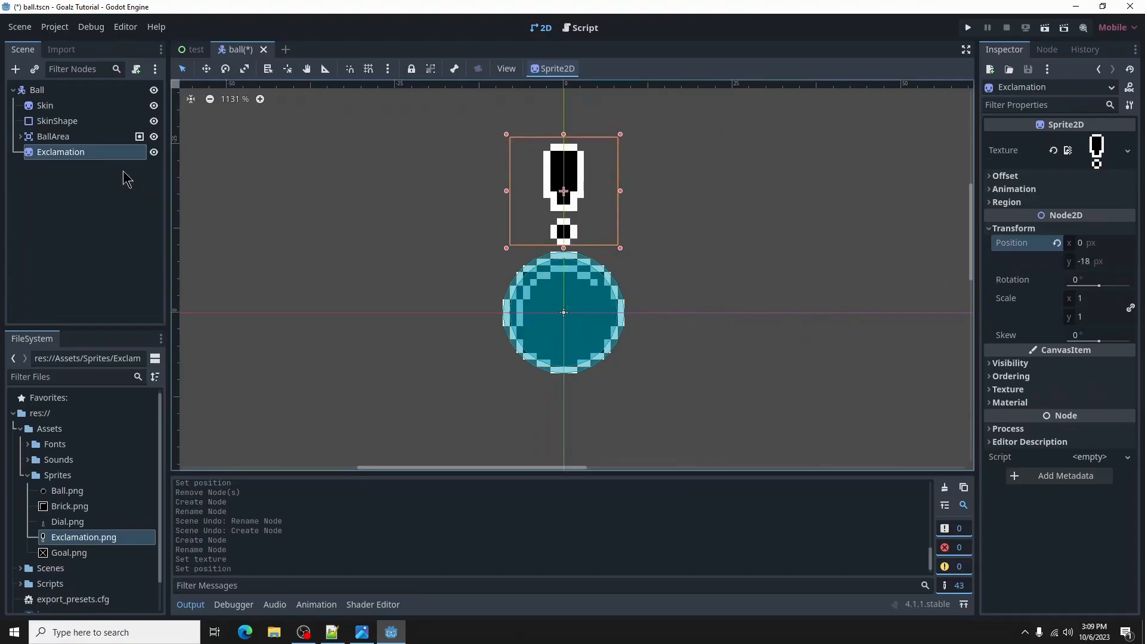
- Reorder Exclamation as Ball's first child, save the scene, and hide the Exclamation sprite
left_click_drag(63, 156, 69, 101)
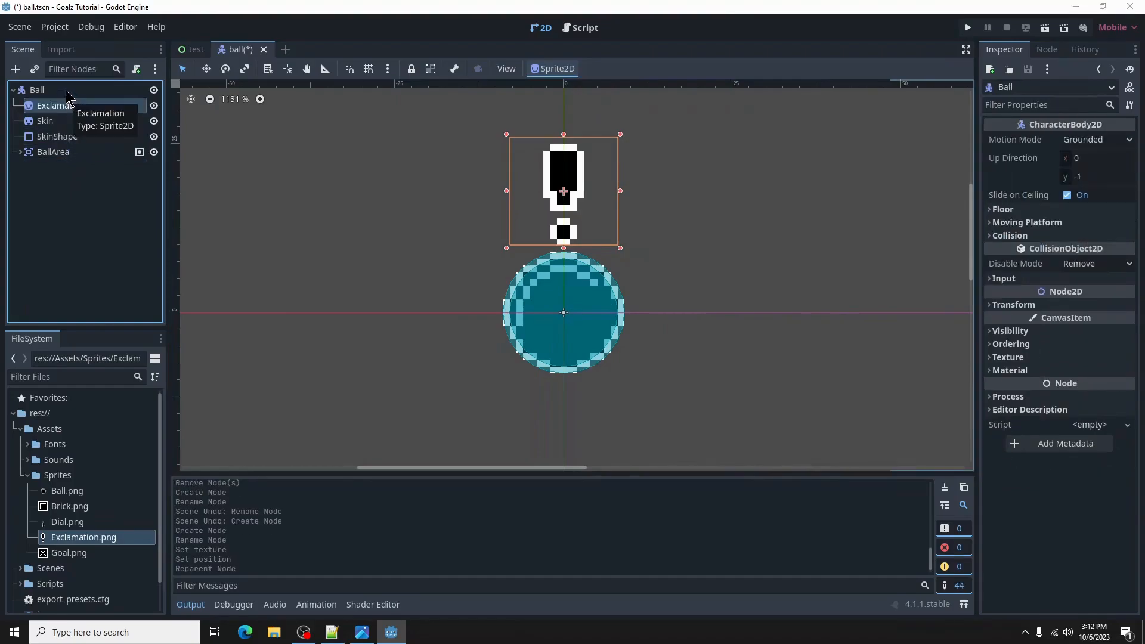
left_click(66, 91)
key("ctrl+s")
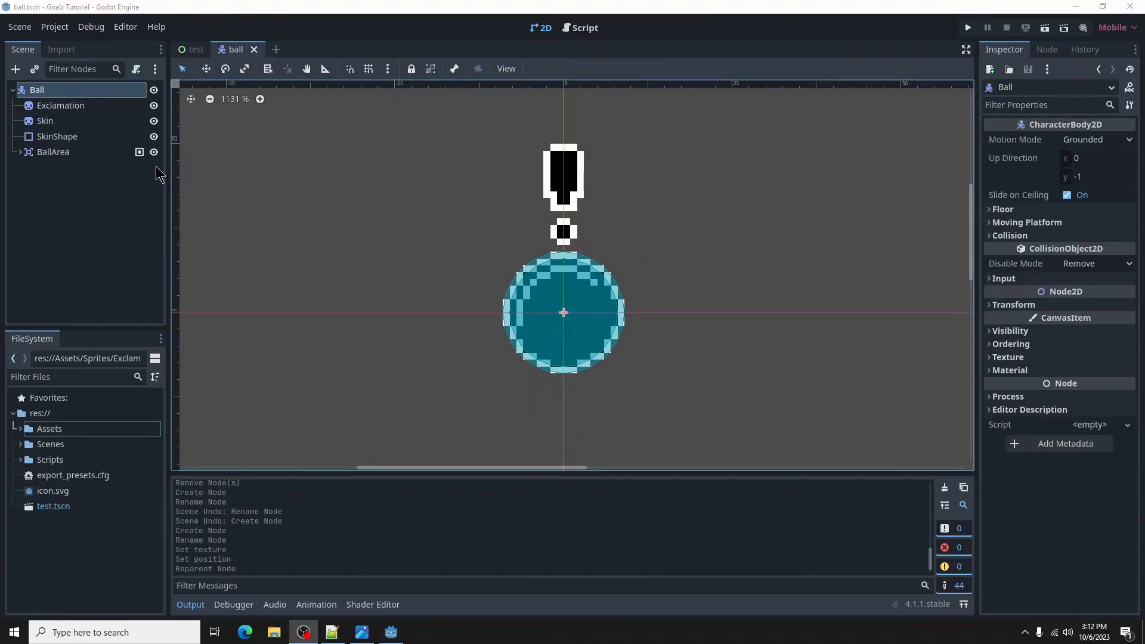
left_click(154, 107)
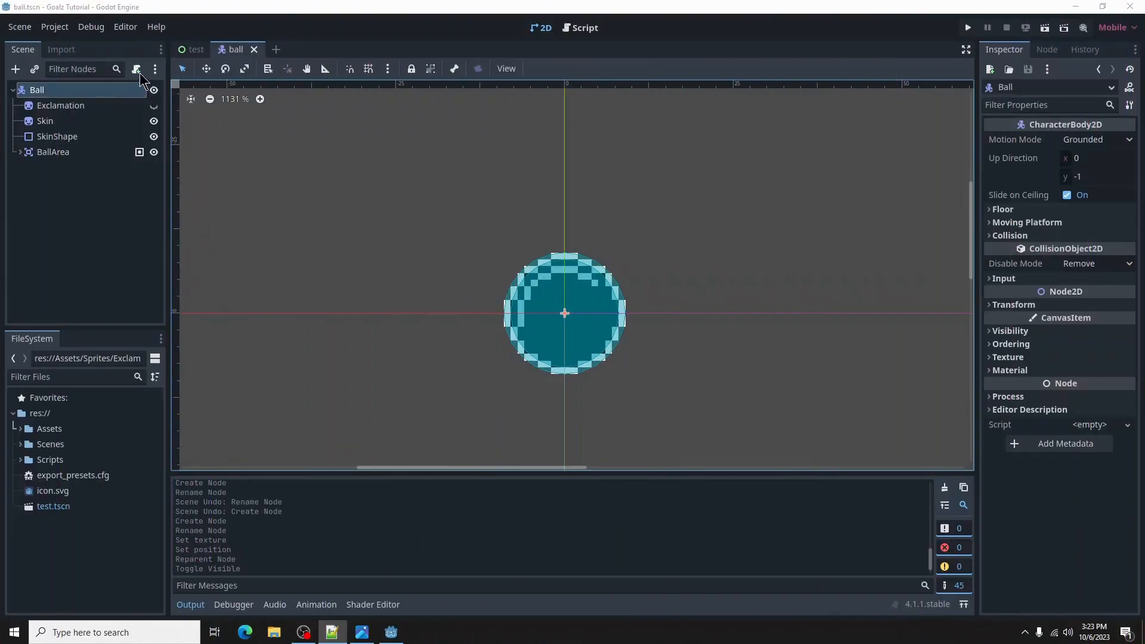
- Attach a new GDScript to Ball at res://Scripts/Actors/ball.gd using the CharacterBody2D: Basic Movement template
left_click(137, 71)
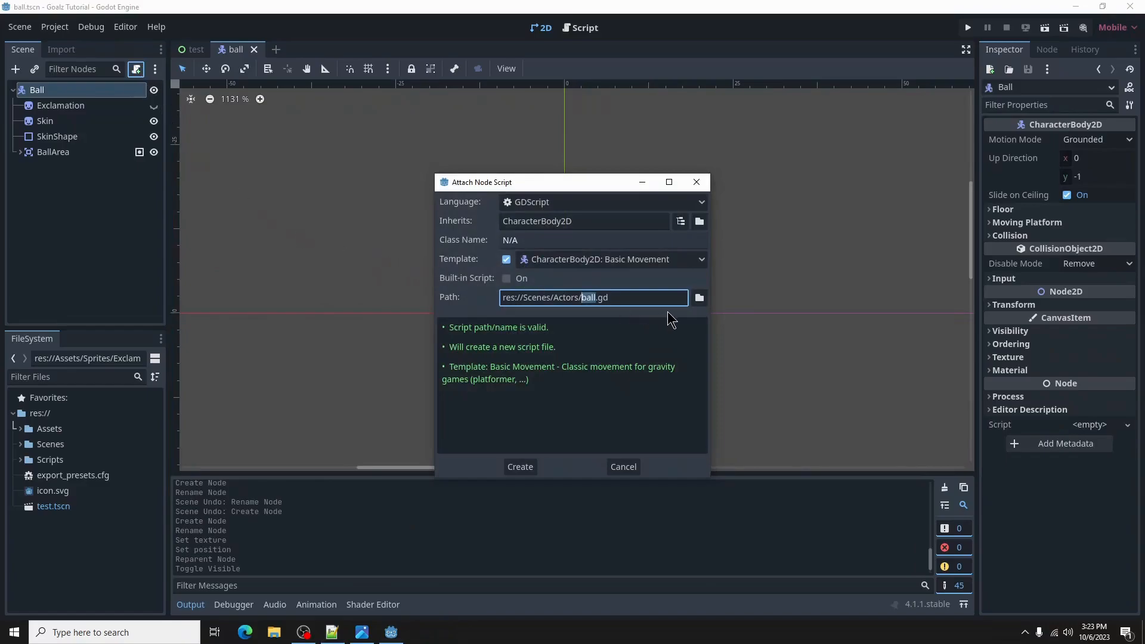
left_click(699, 297)
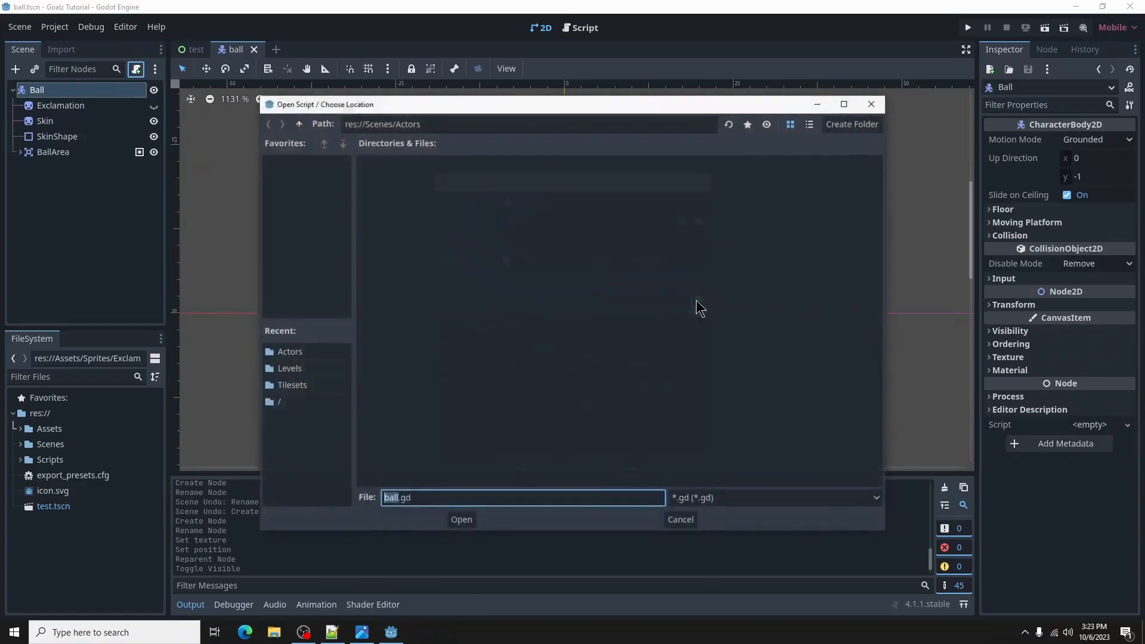
left_click(299, 124)
left_click(298, 123)
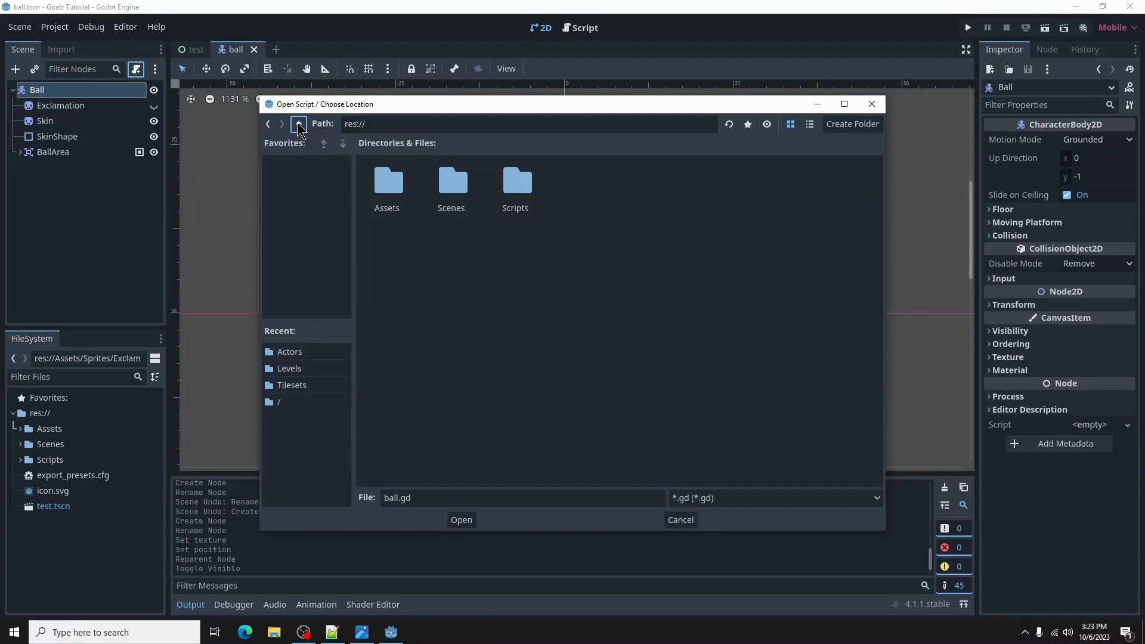
left_click(513, 184)
double_click(513, 185)
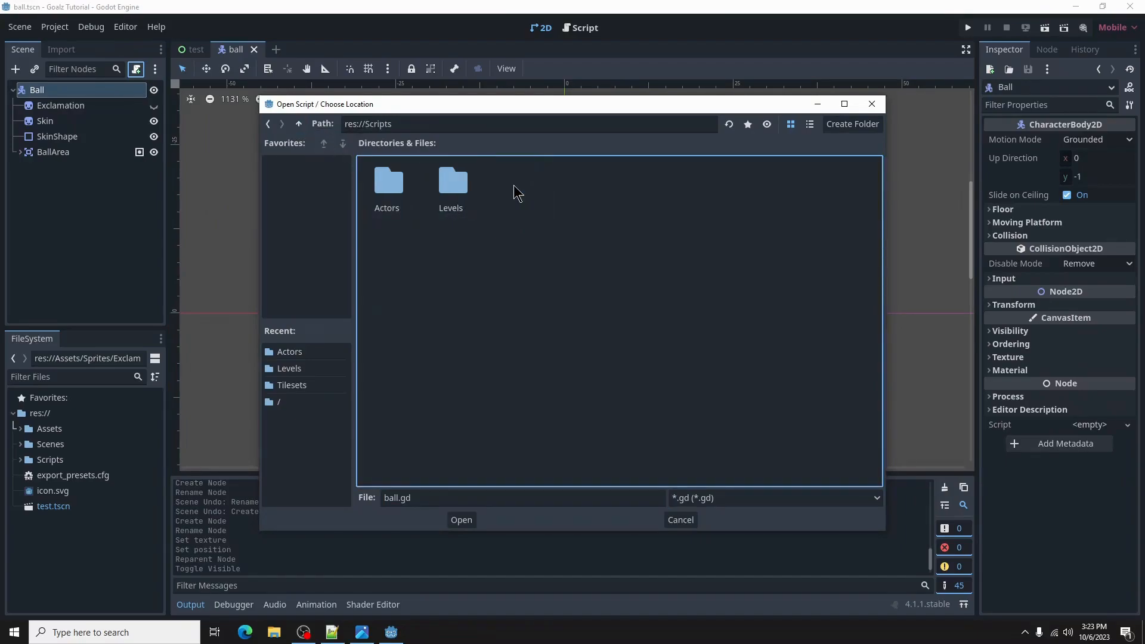
double_click(389, 183)
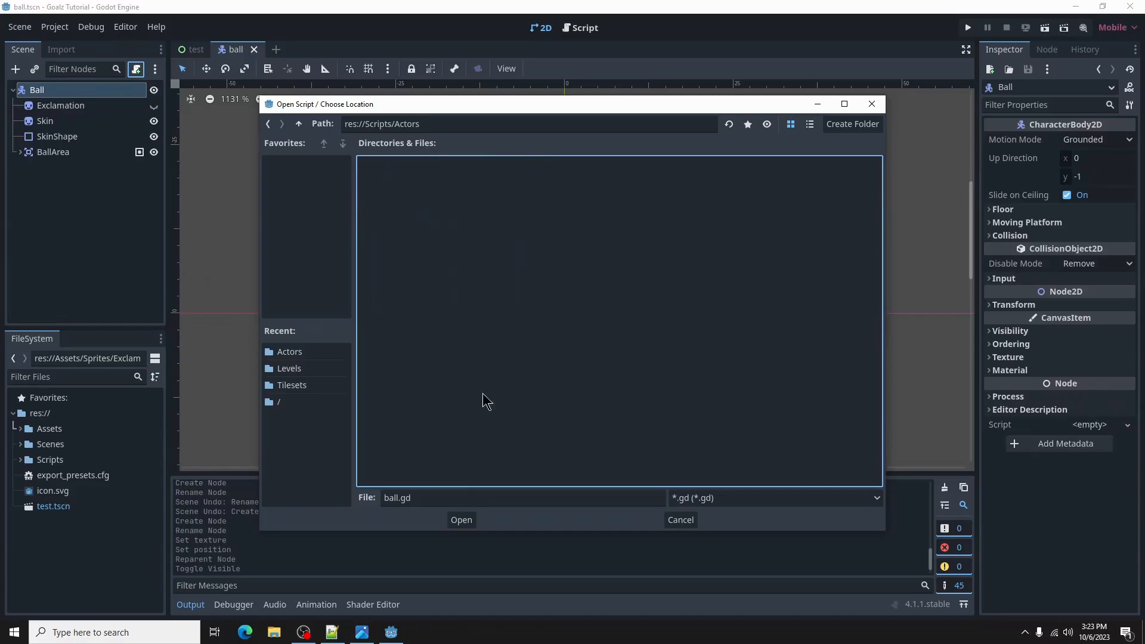
left_click(471, 517)
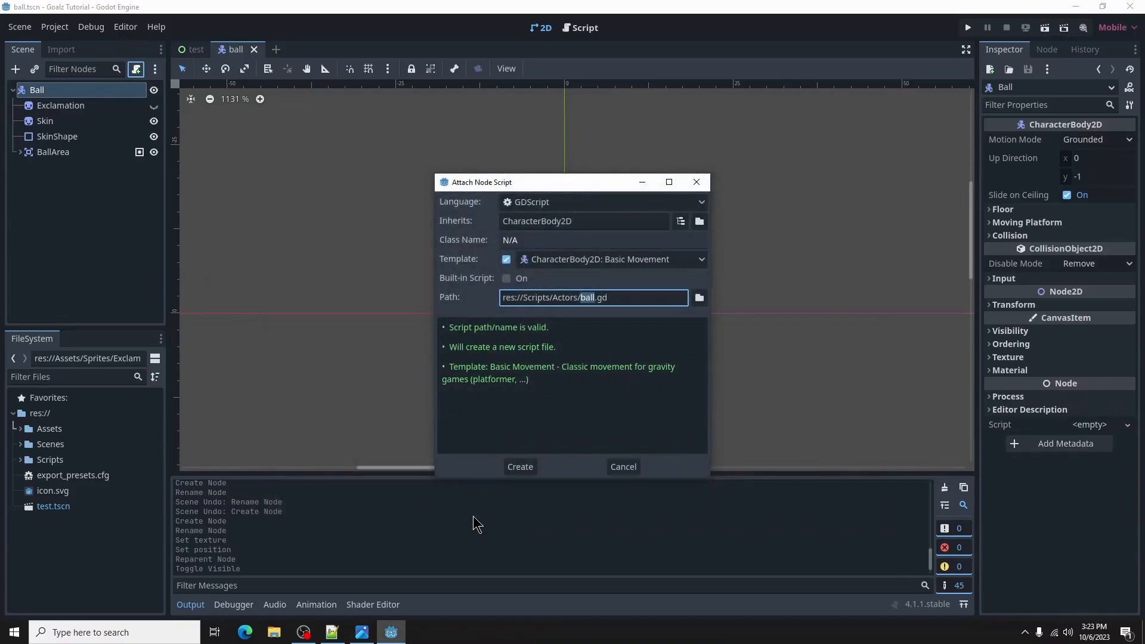
left_click(518, 468)
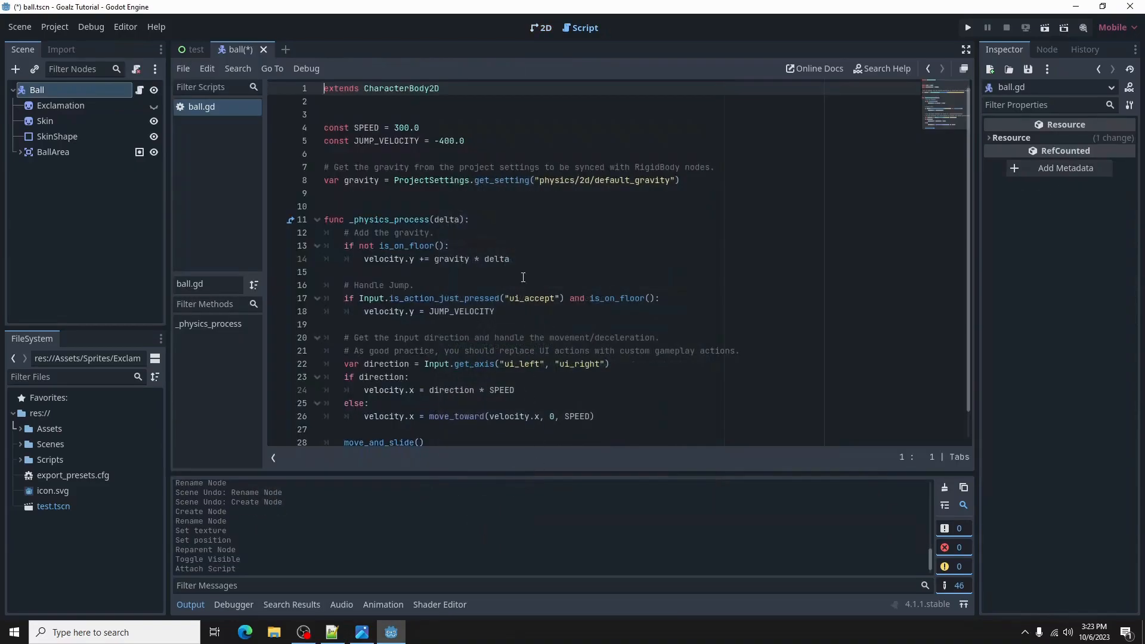
scroll(523, 231, "down", 1)
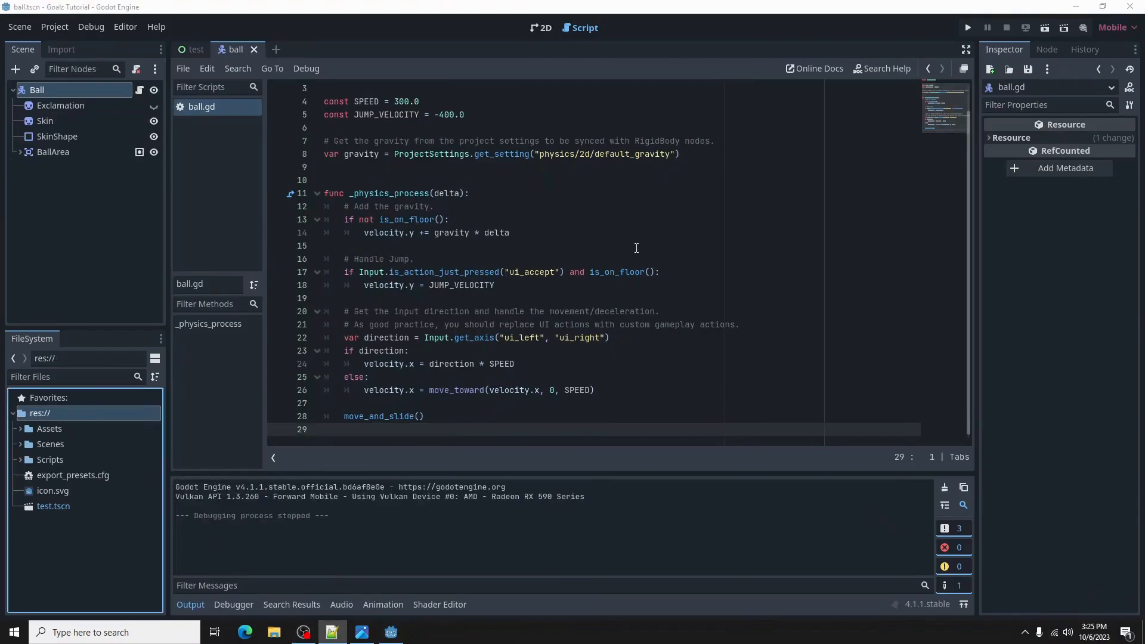
- Return to the 2D view and open level_1.tscn from the Scenes/Levels folder
left_click(539, 30)
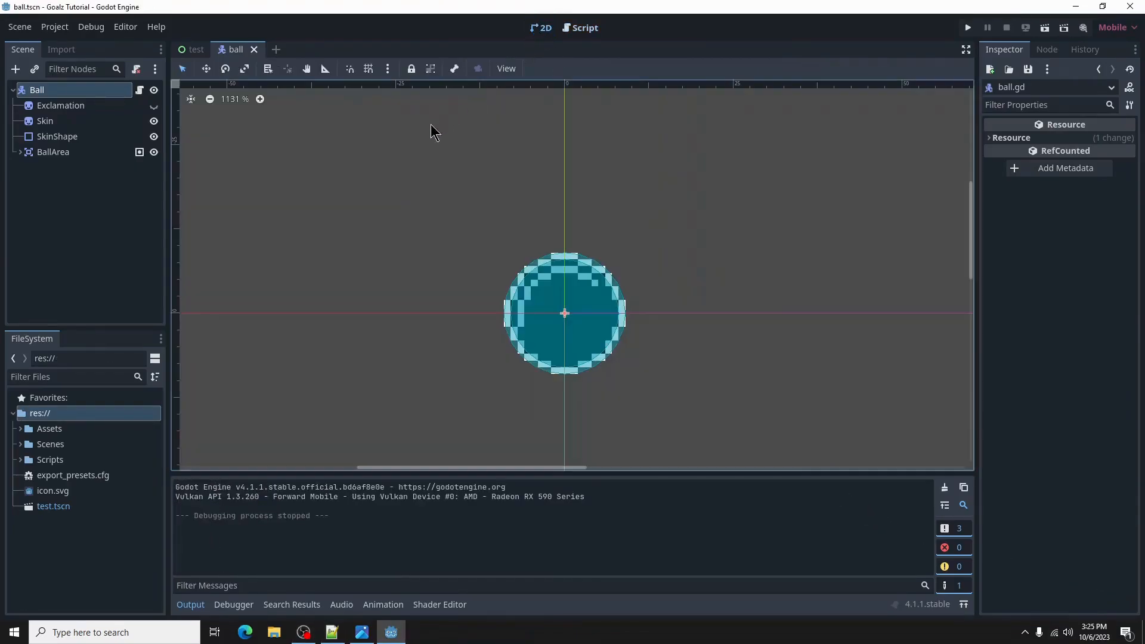
left_click(21, 445)
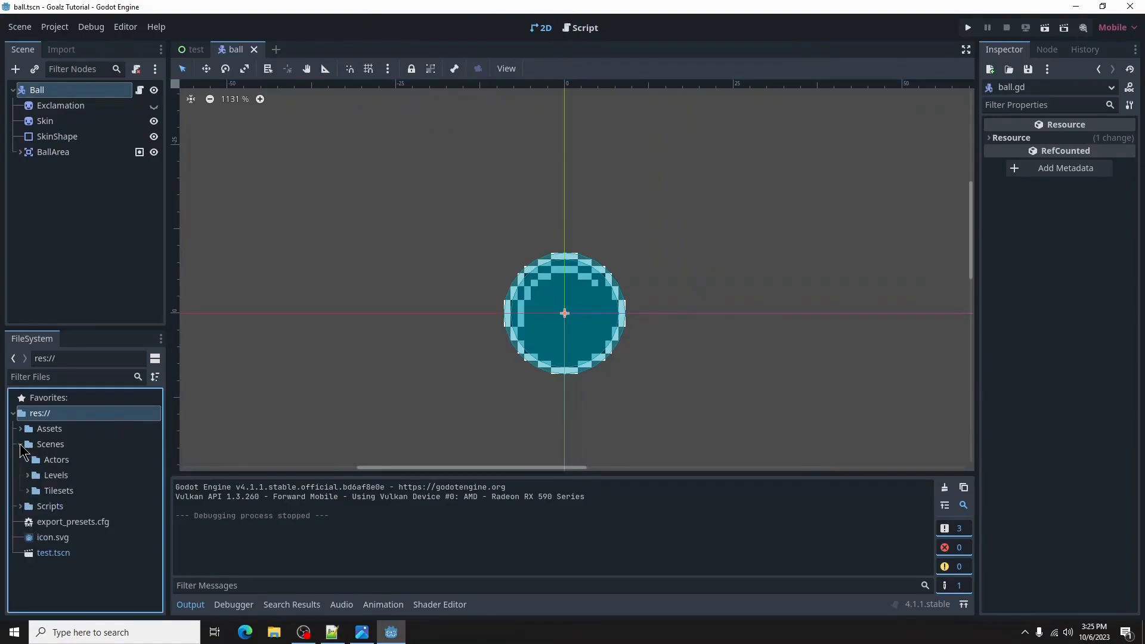
left_click(27, 476)
double_click(65, 493)
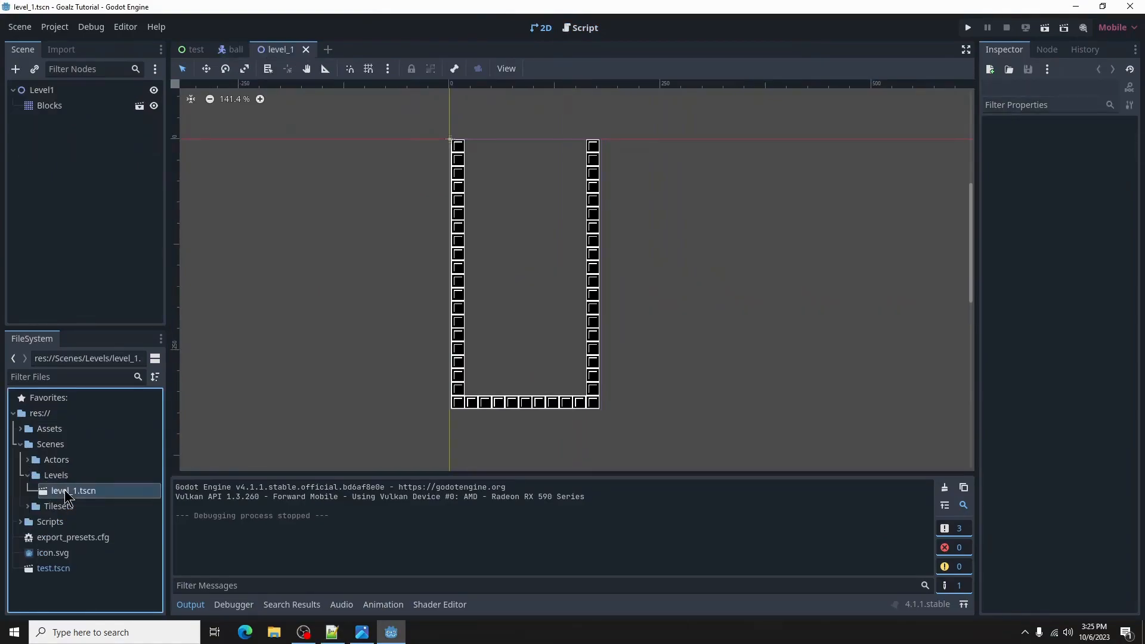
- Instantiate Scenes/Actors/ball.tscn as a child of the Level1 node
left_click(60, 90)
left_click(35, 69)
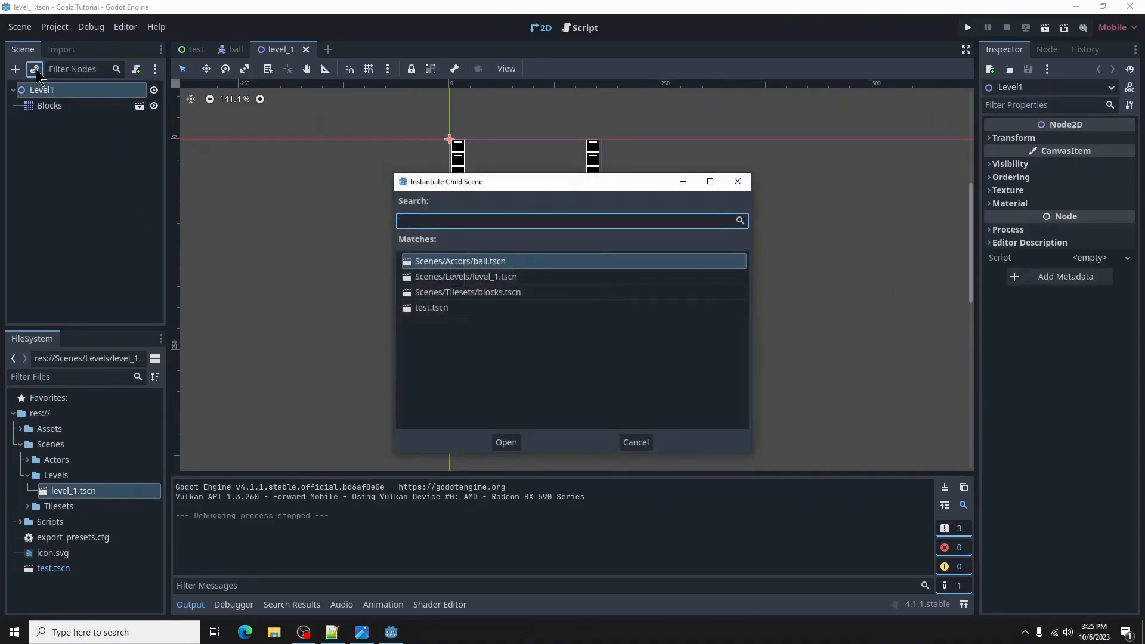
left_click(506, 443)
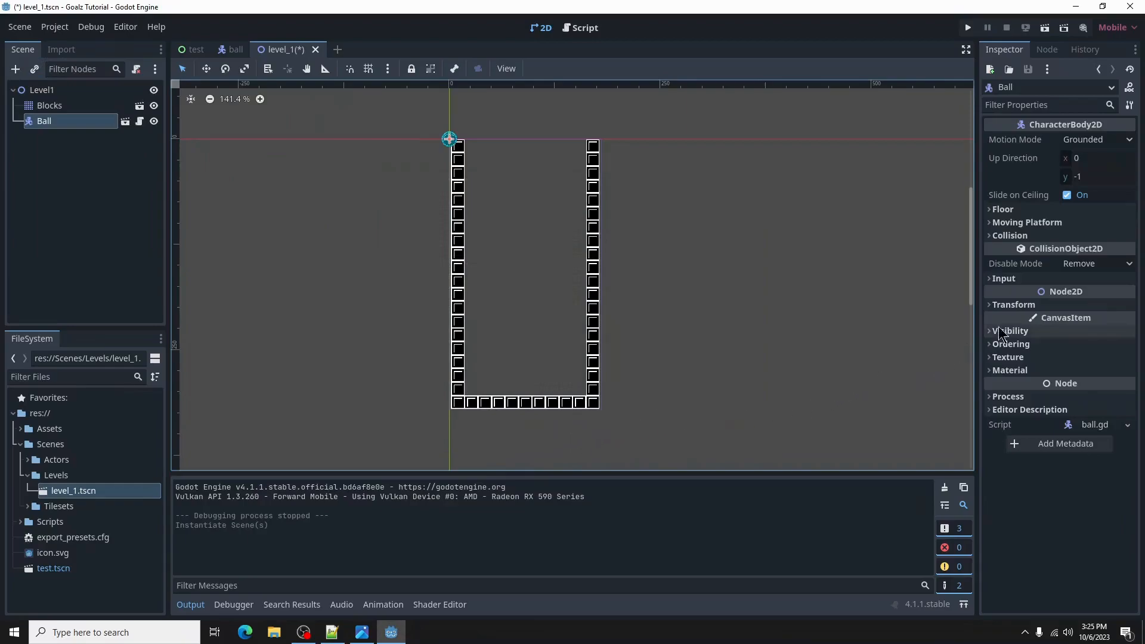
- Set the Ball instance's position to x 90 px and y 180 px
left_click(1013, 305)
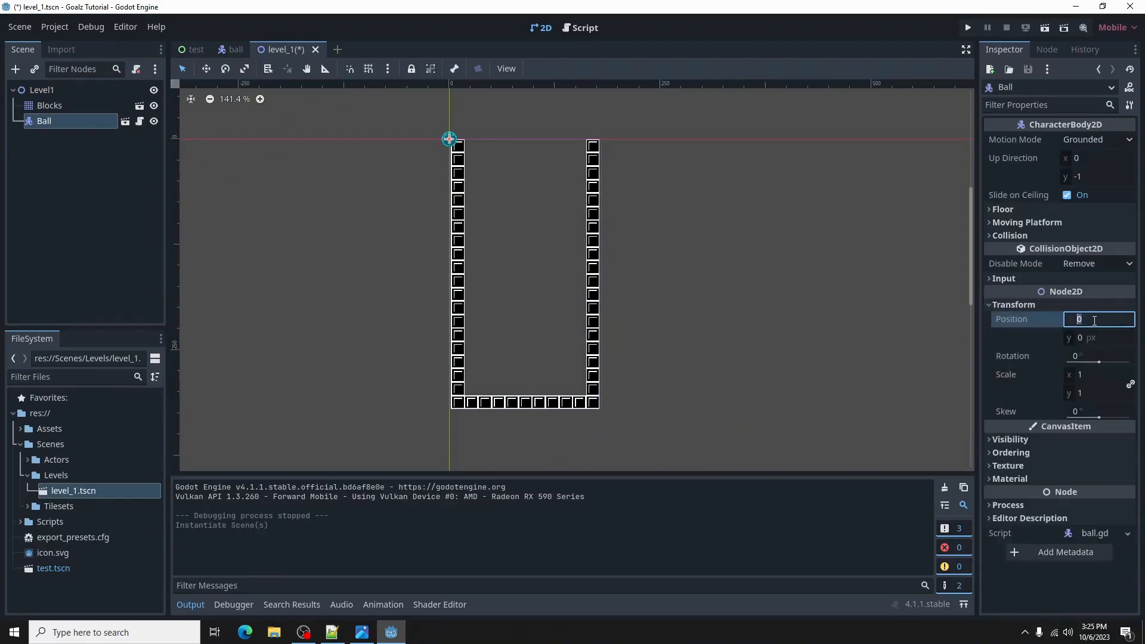
key("Return")
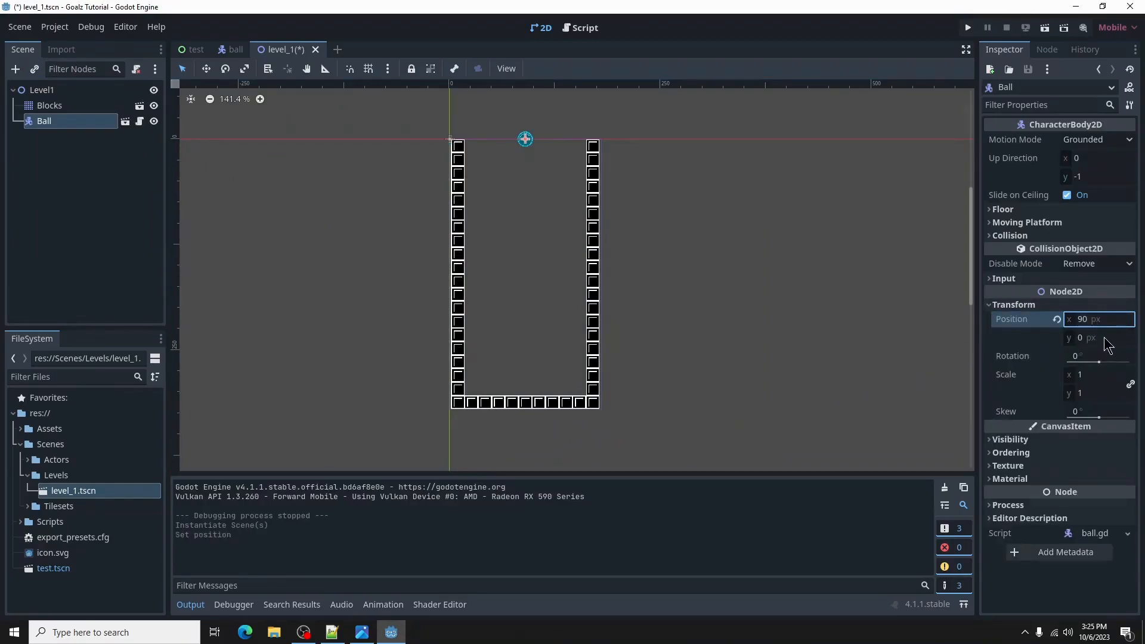
left_click(1105, 337)
key("Return")
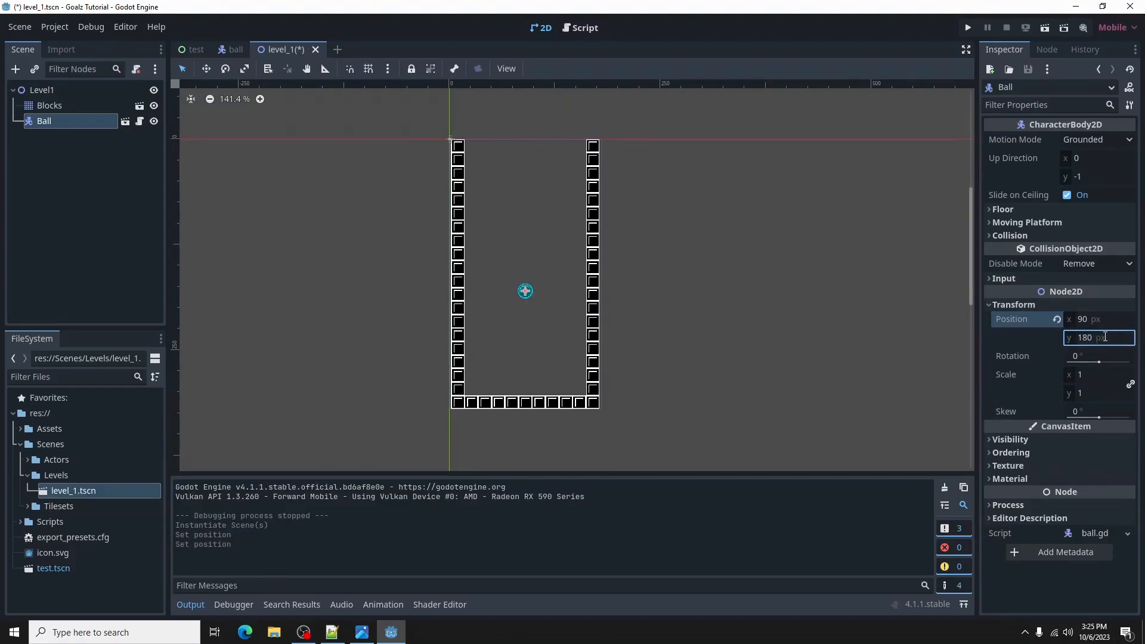
- Run the current level scene and test the ball by moving it left and right and making it jump
left_click(1051, 33)
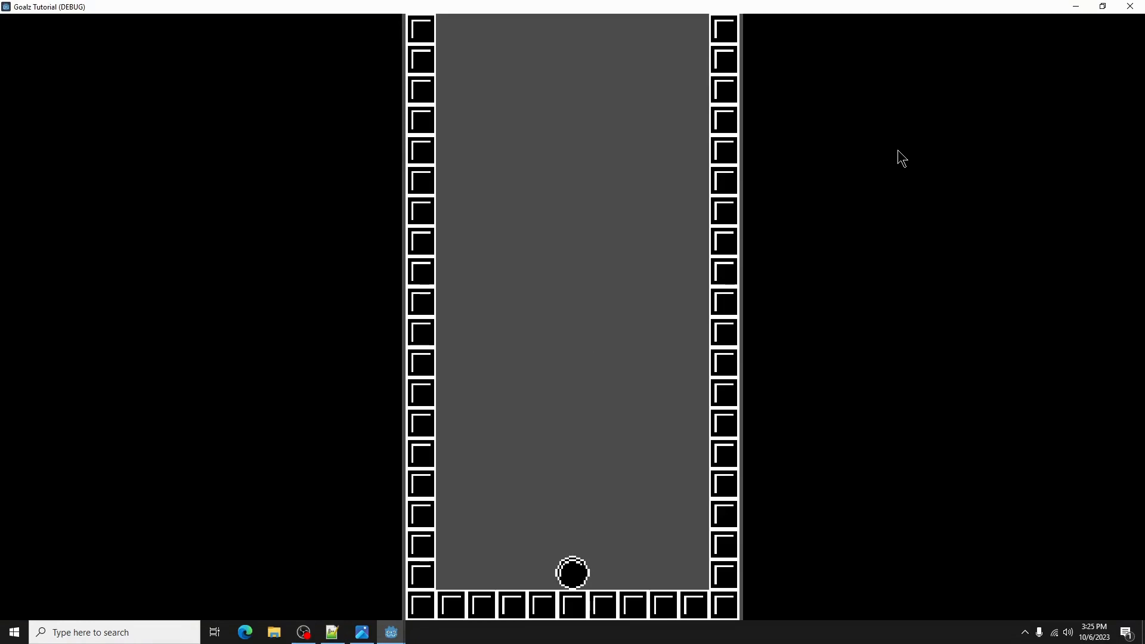
key("Left")
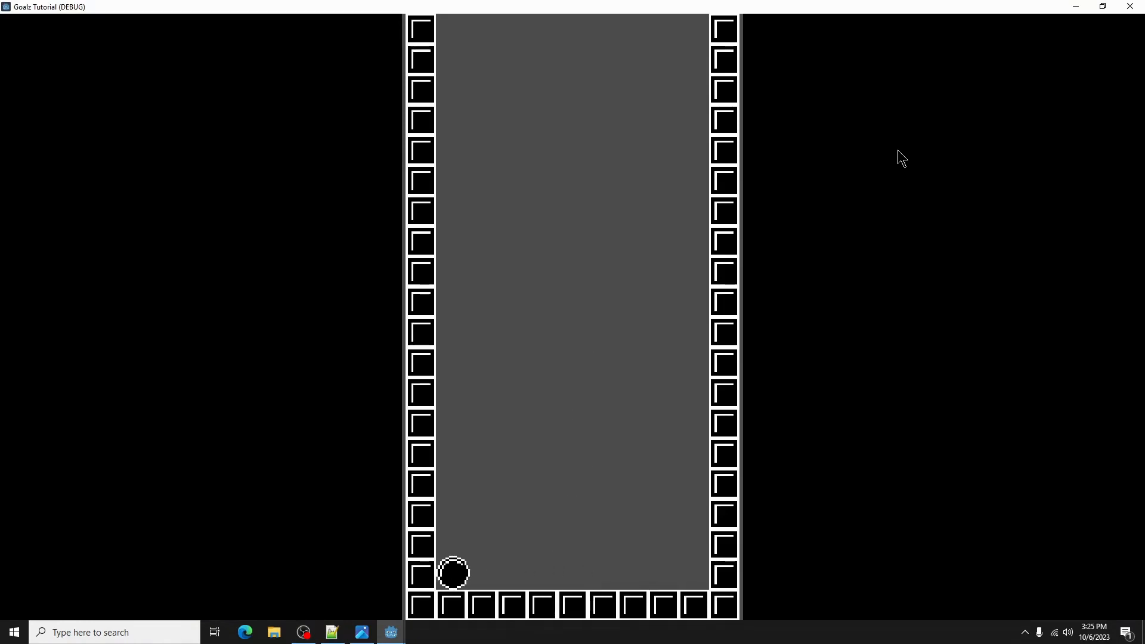
key("Right")
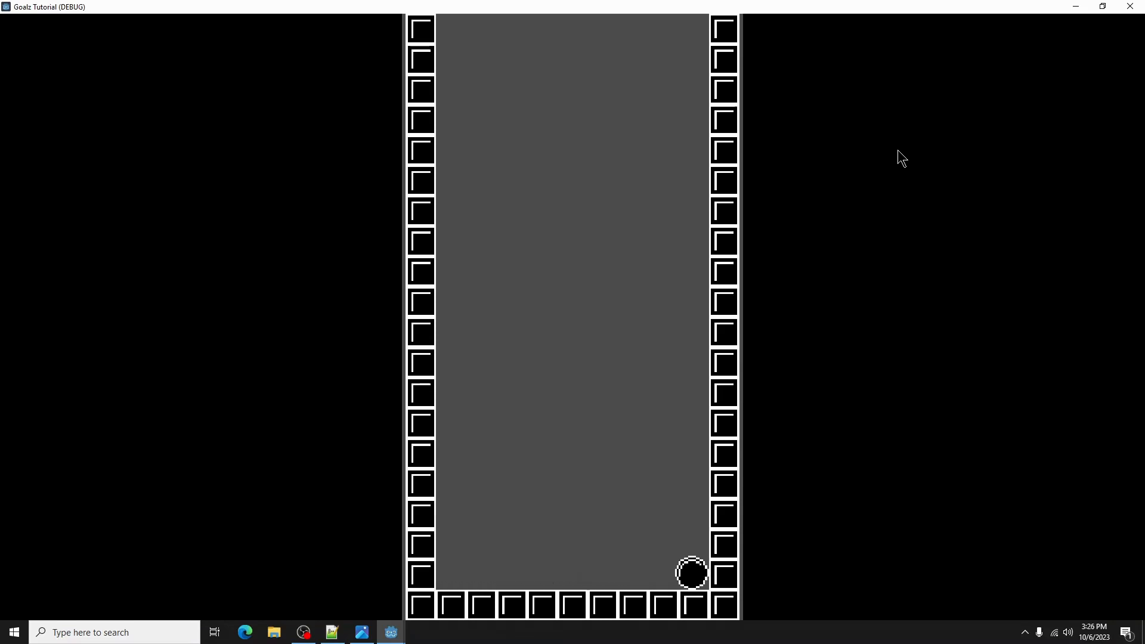
key("space")
key("Left")
key("space")
key("Right")
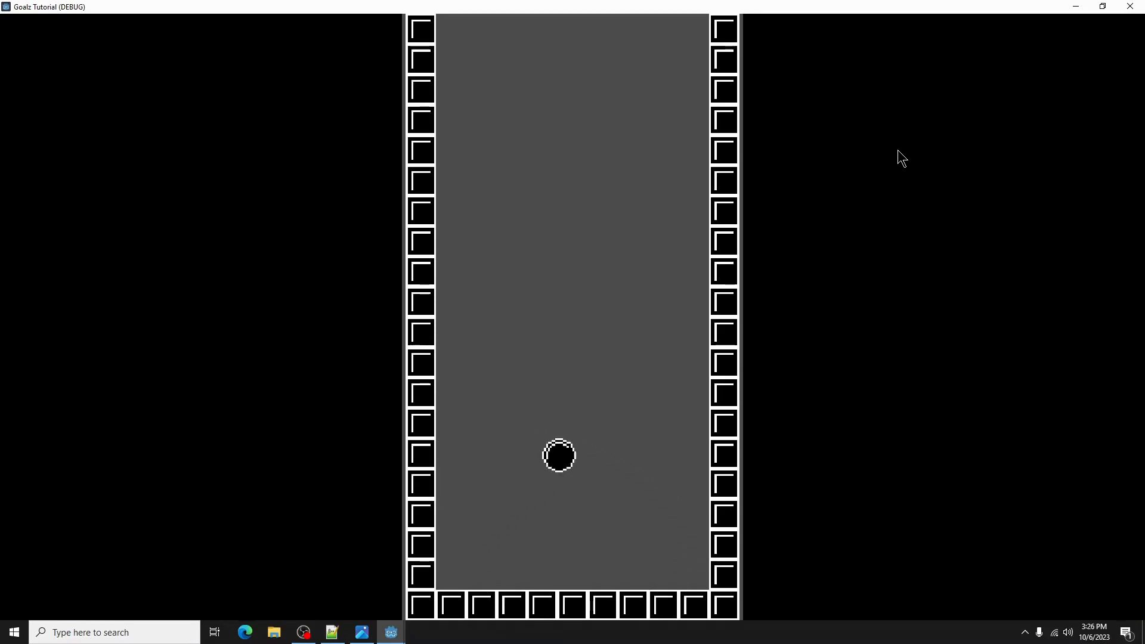